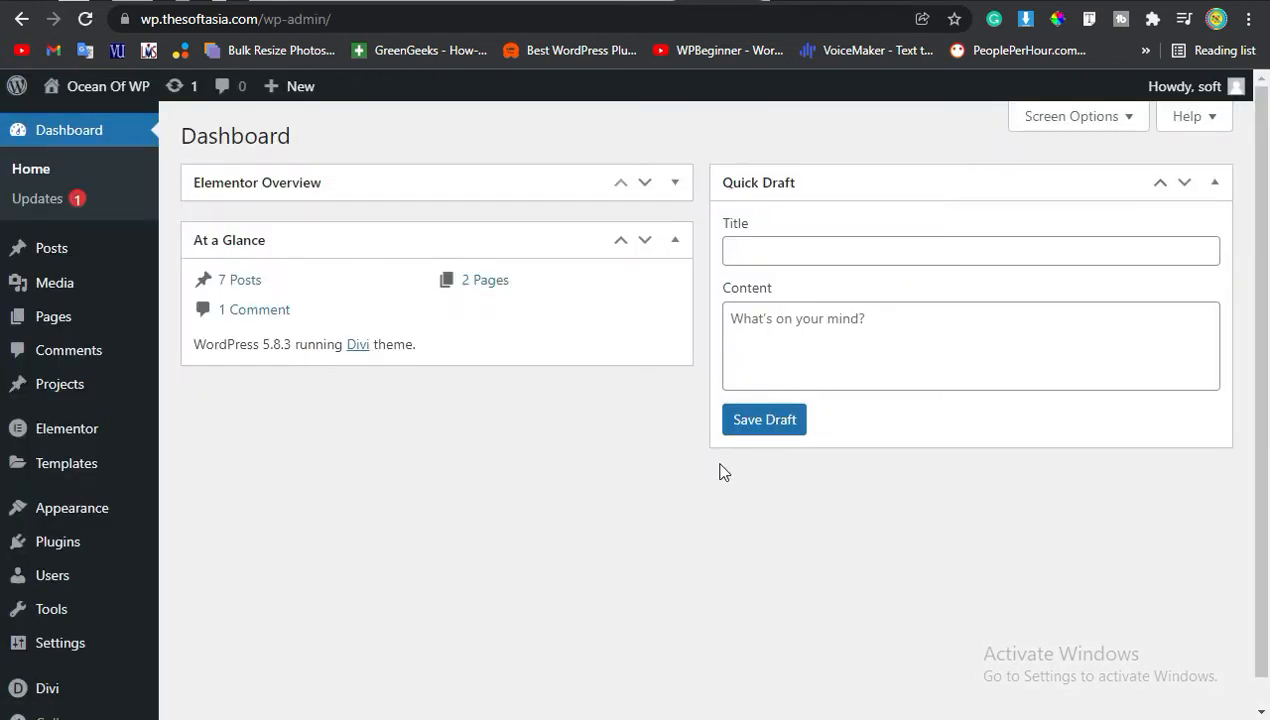
Create a new post titled "Post Slider".
{"action": "mouse_move", "coordinate": [42, 252]}
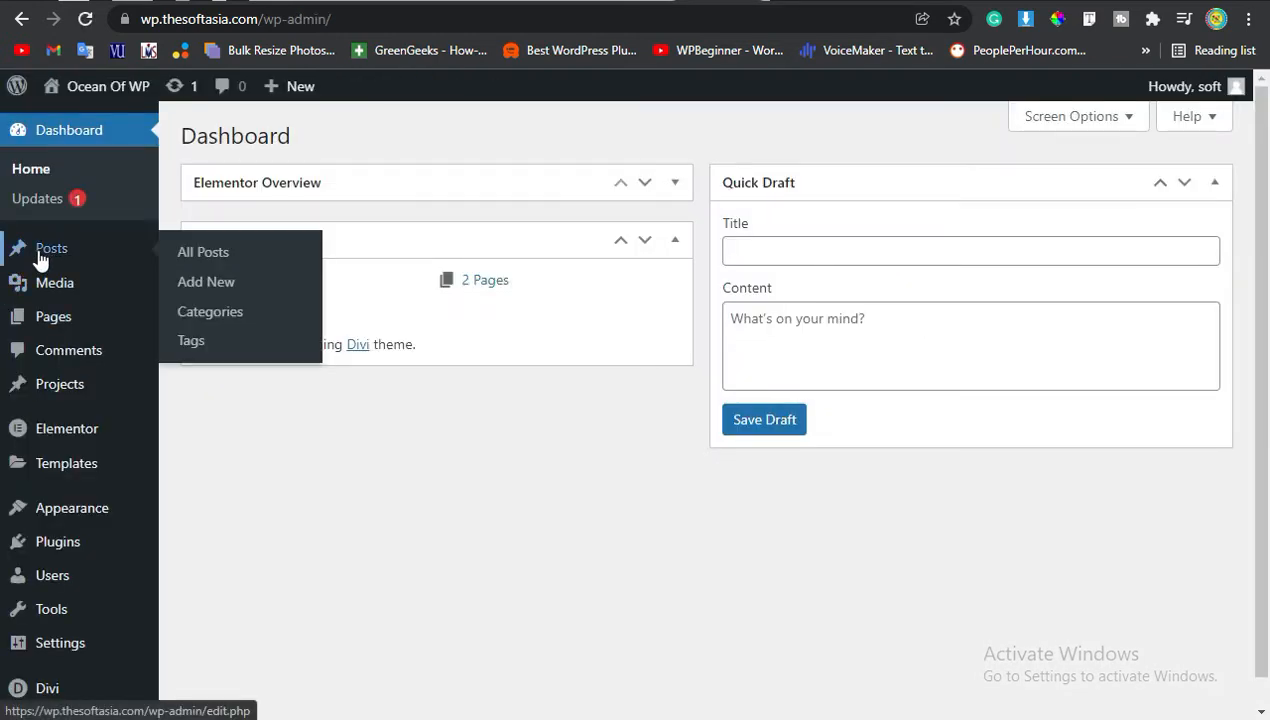
{"action": "left_click", "coordinate": [203, 287]}
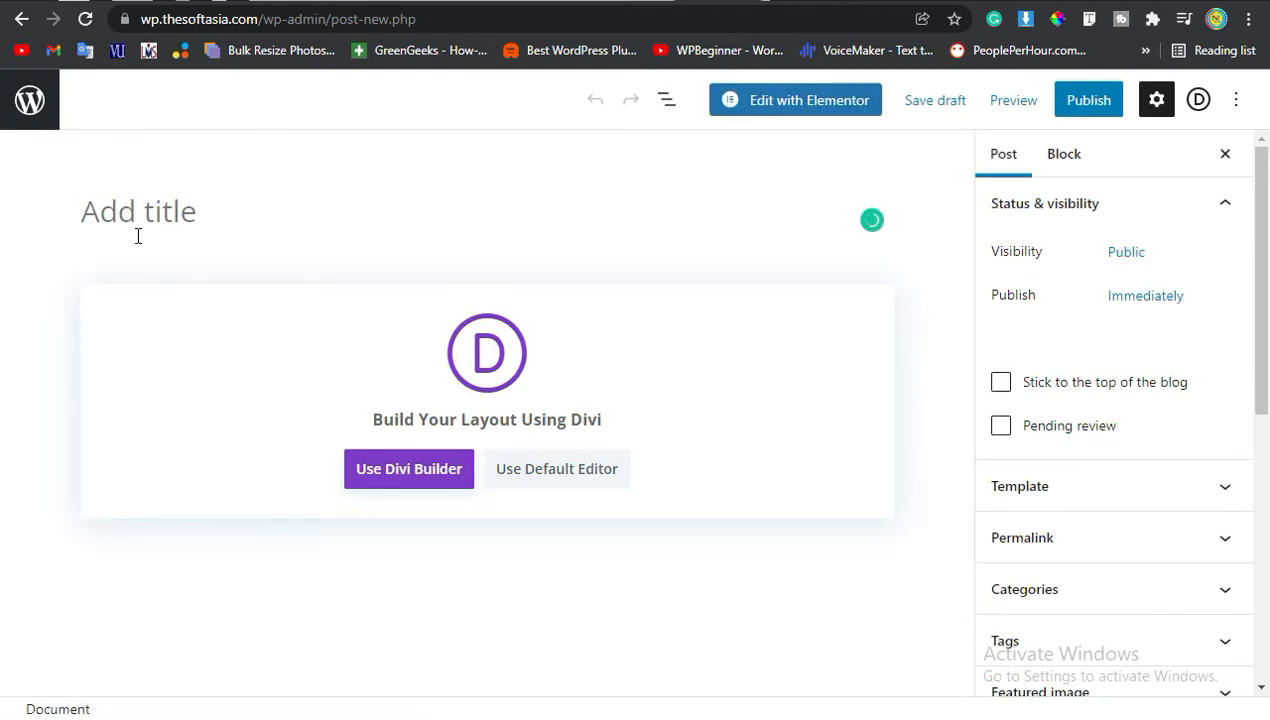
{"action": "type", "text": "Post S"}
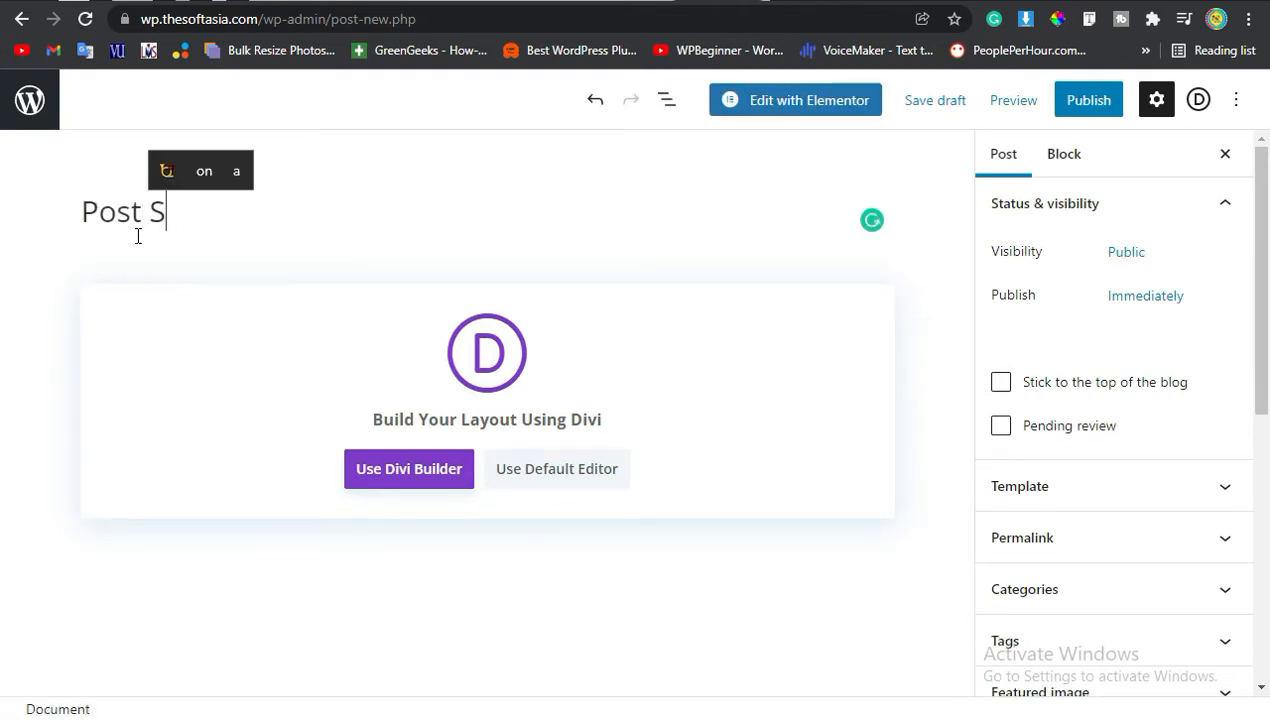
{"action": "type", "text": "lider"}
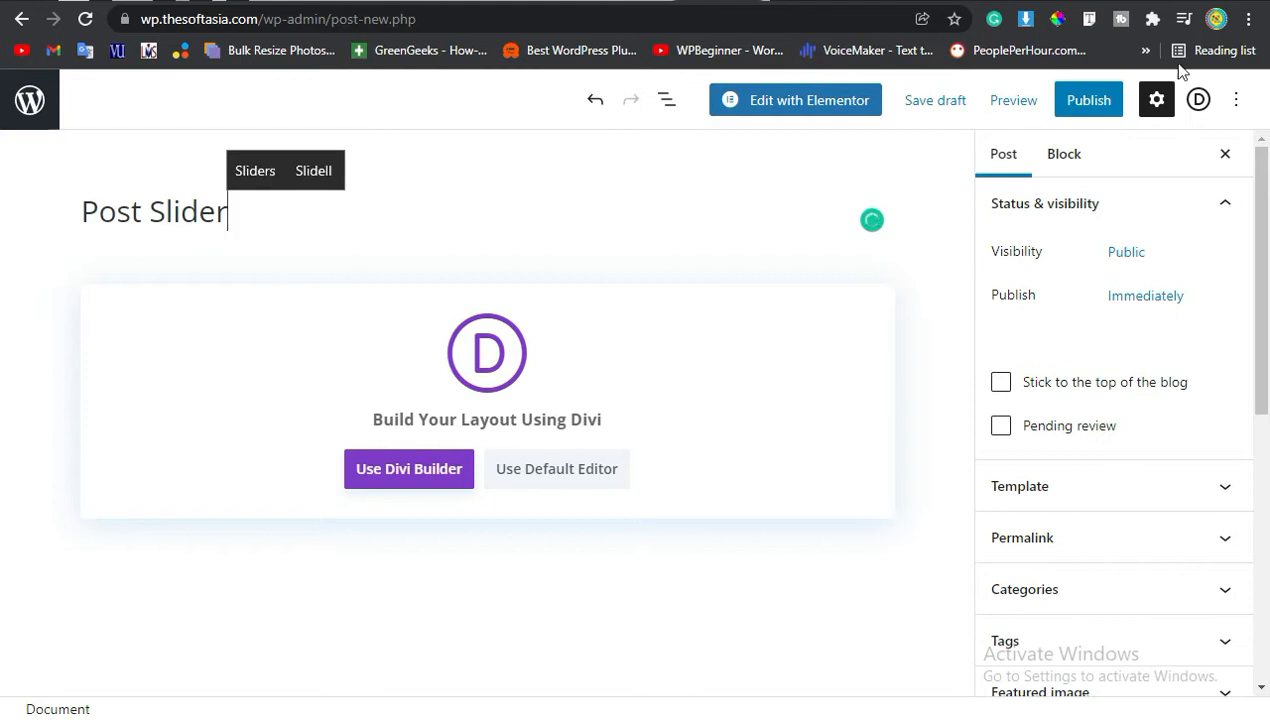
Publish the post and open it in the Divi Builder, choosing to build from scratch.
{"action": "left_click", "coordinate": [1086, 99]}
{"action": "left_click", "coordinate": [1090, 100]}
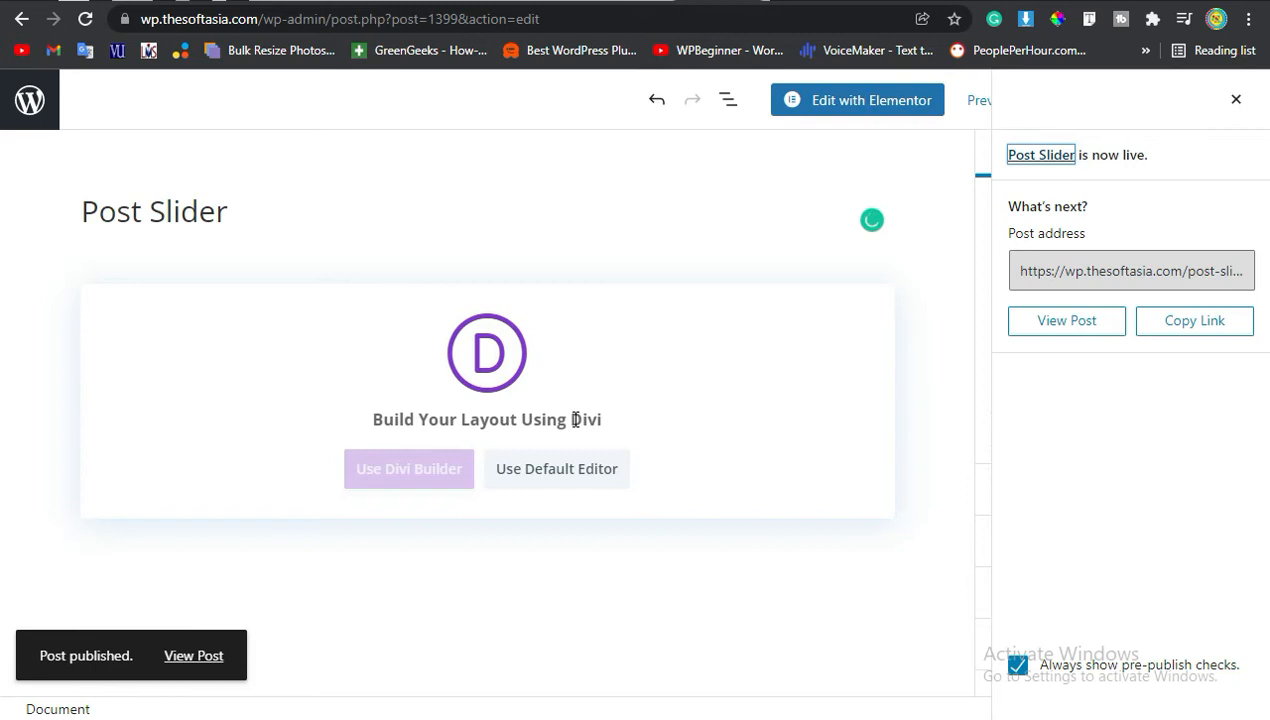
{"action": "left_click", "coordinate": [384, 476]}
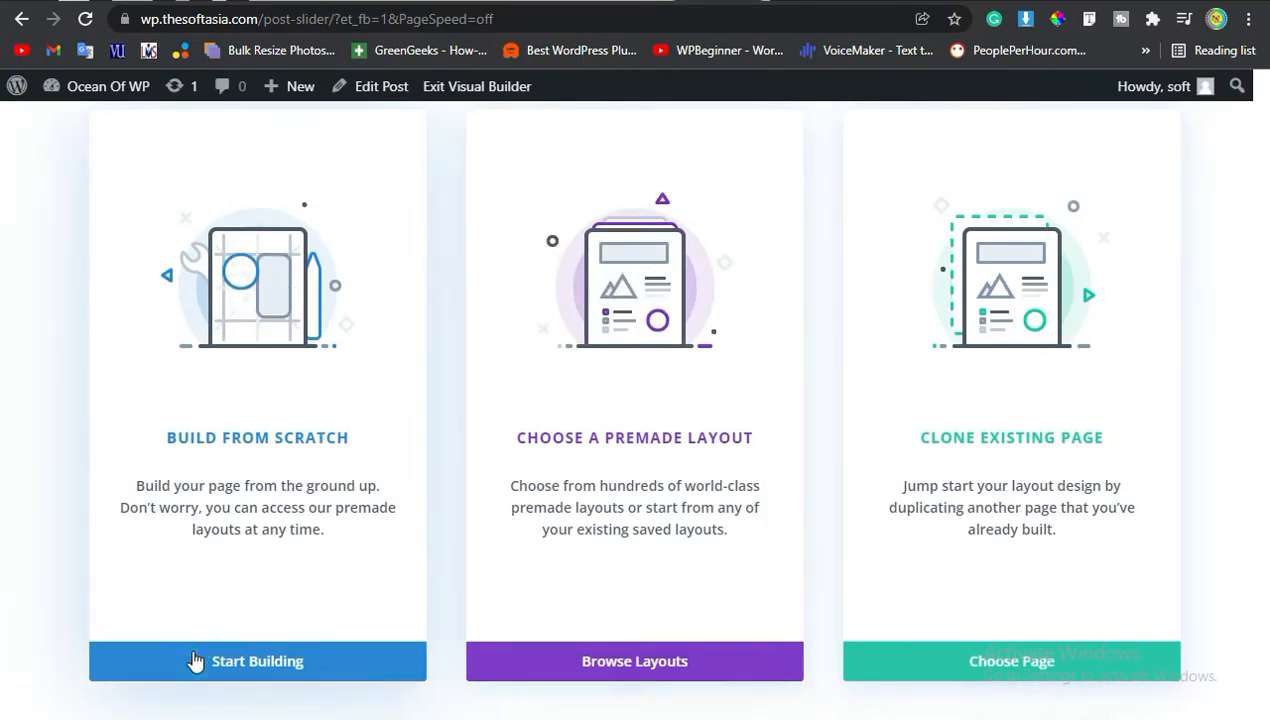
{"action": "left_click", "coordinate": [335, 663]}
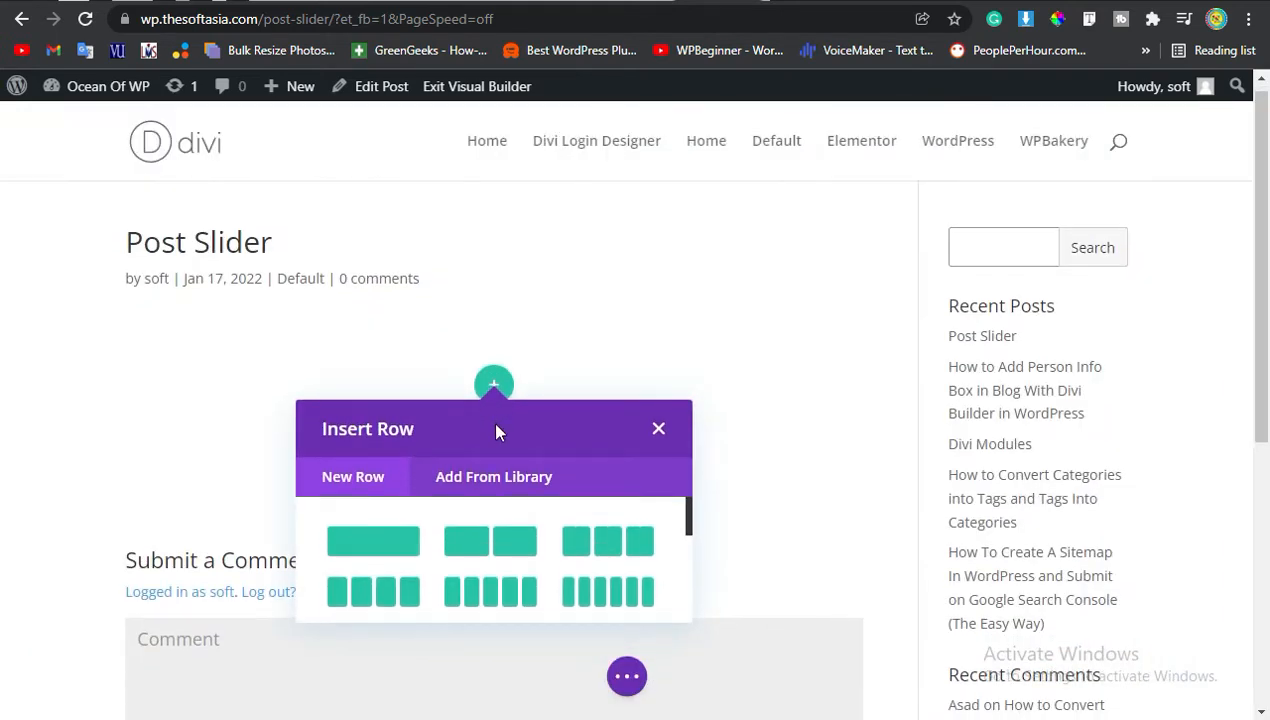
Insert a one-column row and add a Post Slider module to it.
{"action": "left_click", "coordinate": [373, 543]}
{"action": "type", "text": "post"}
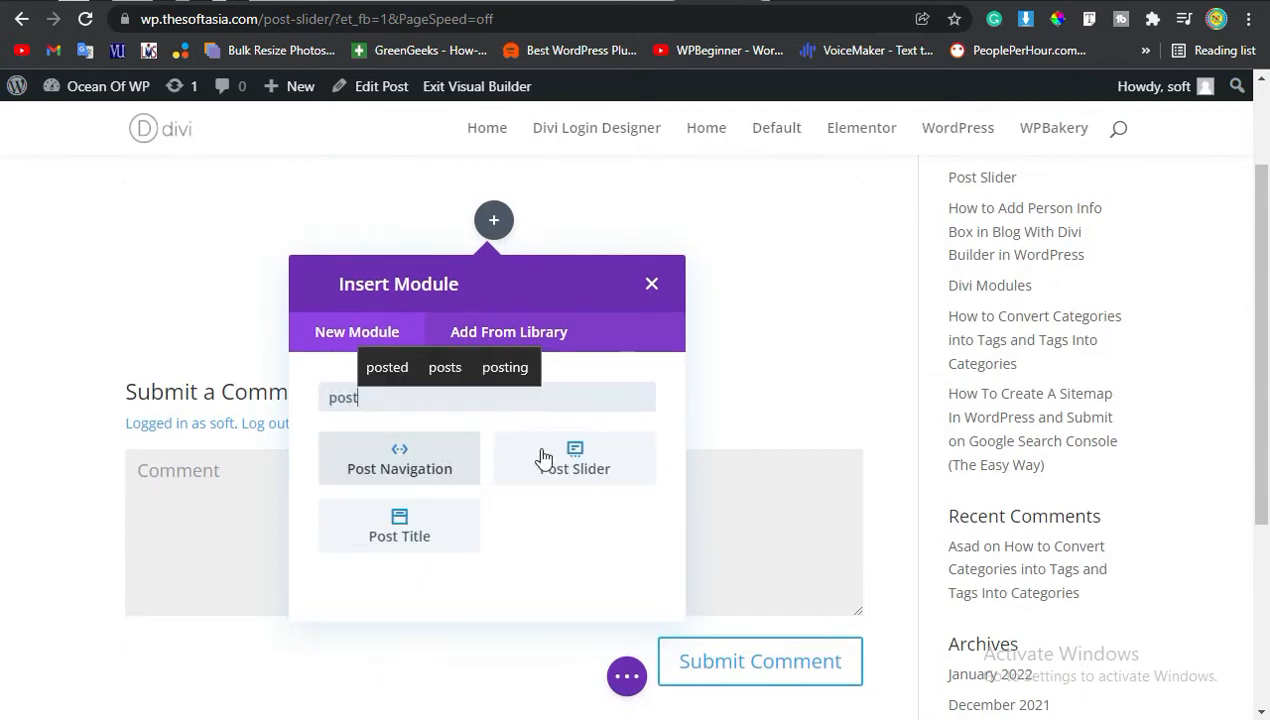
{"action": "left_click", "coordinate": [596, 457]}
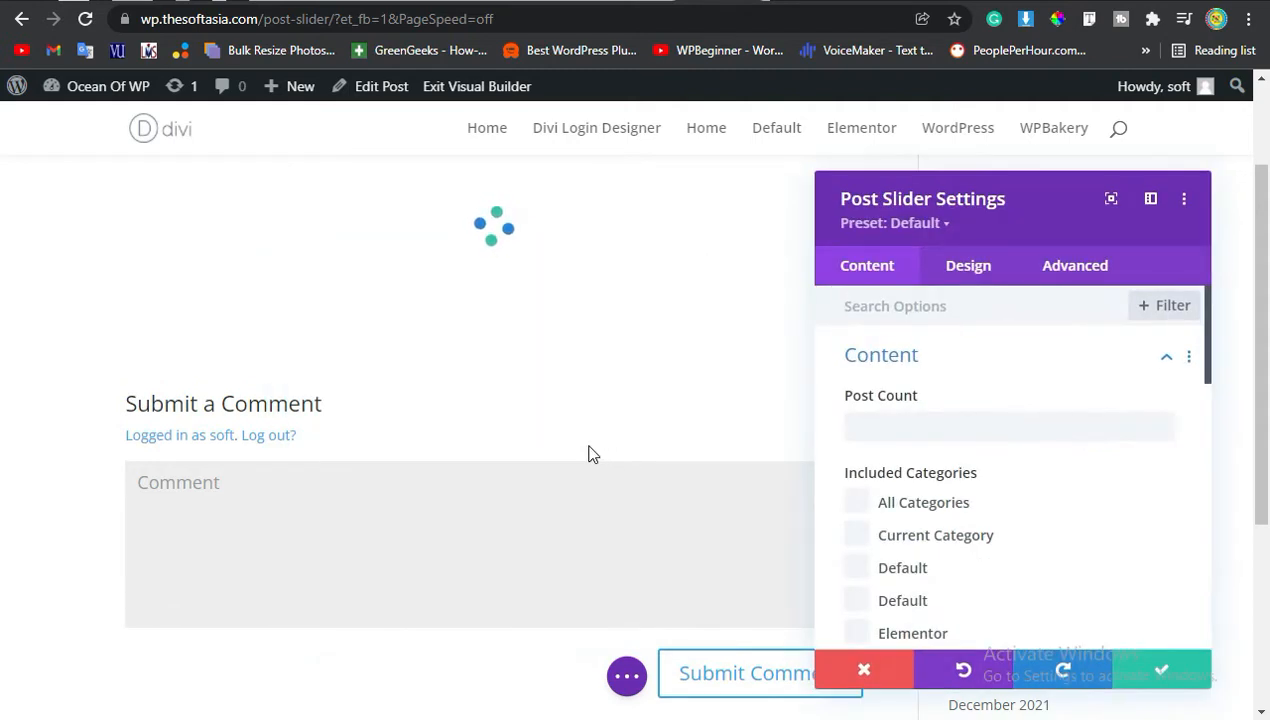
Set the slider's post count to 10.
{"action": "scroll", "coordinate": [924, 417], "scroll_direction": "down", "scroll_amount": 5}
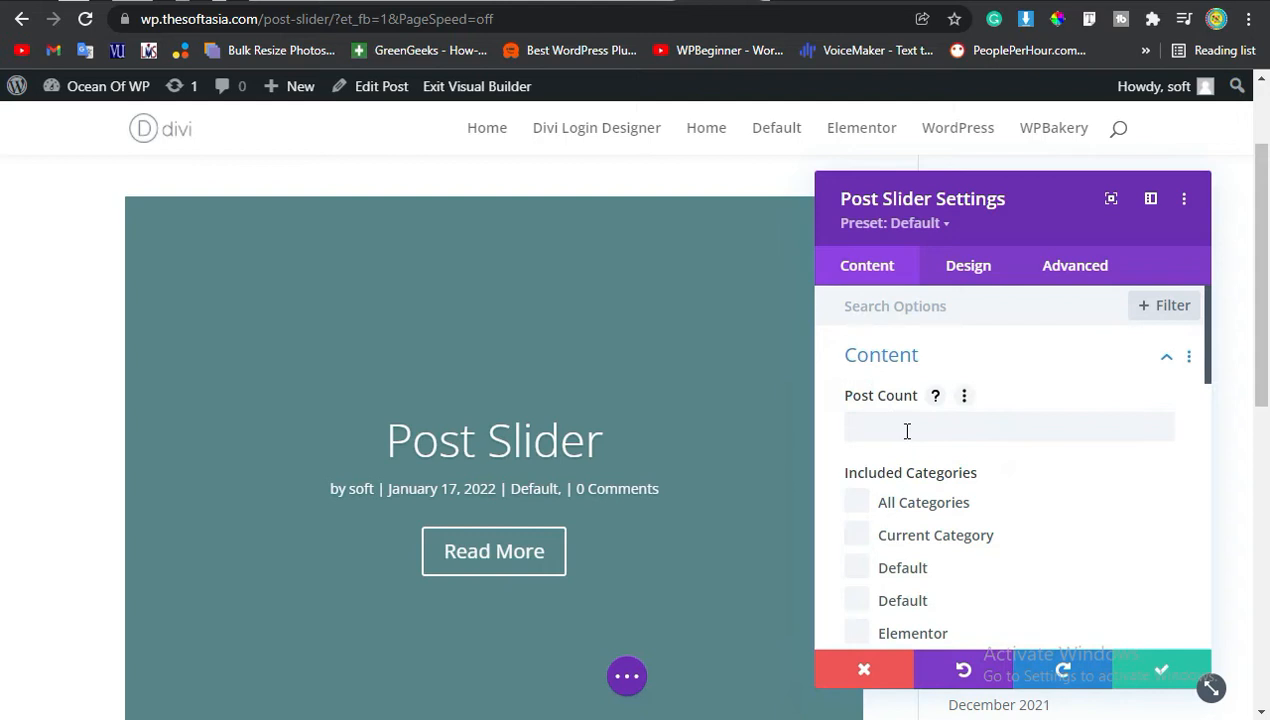
{"action": "left_click", "coordinate": [897, 428]}
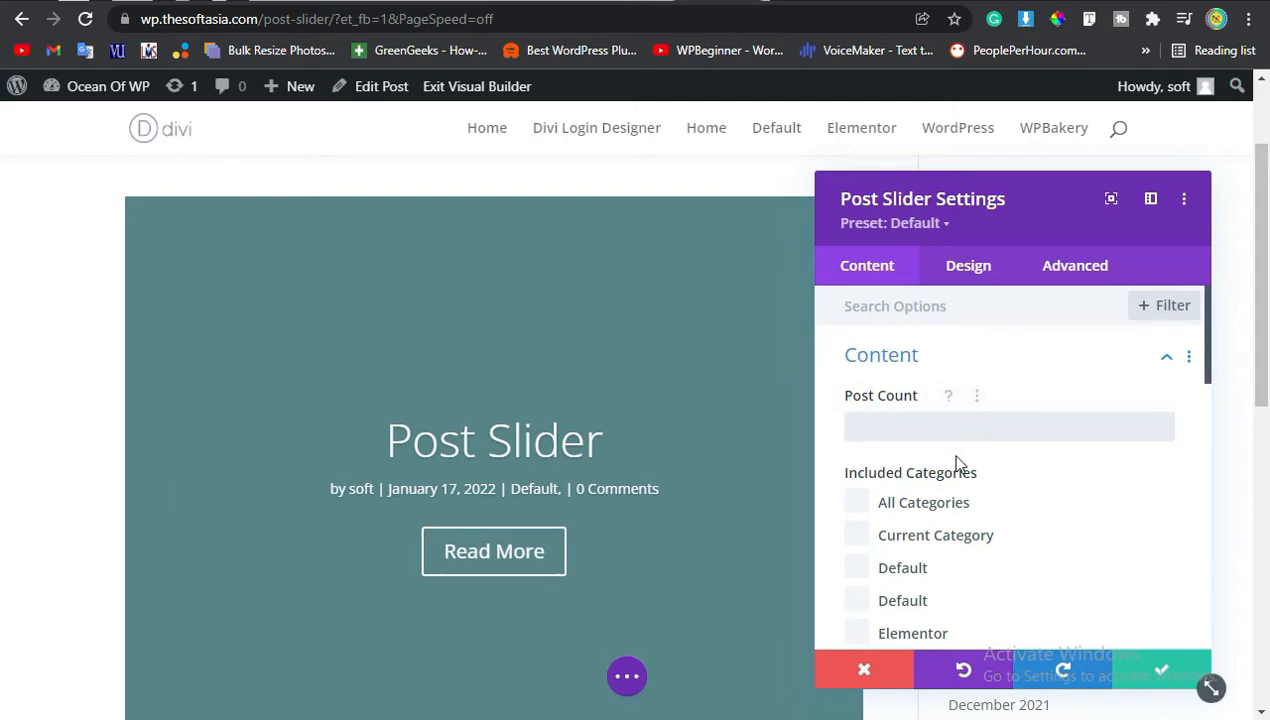
{"action": "type", "text": "1"}
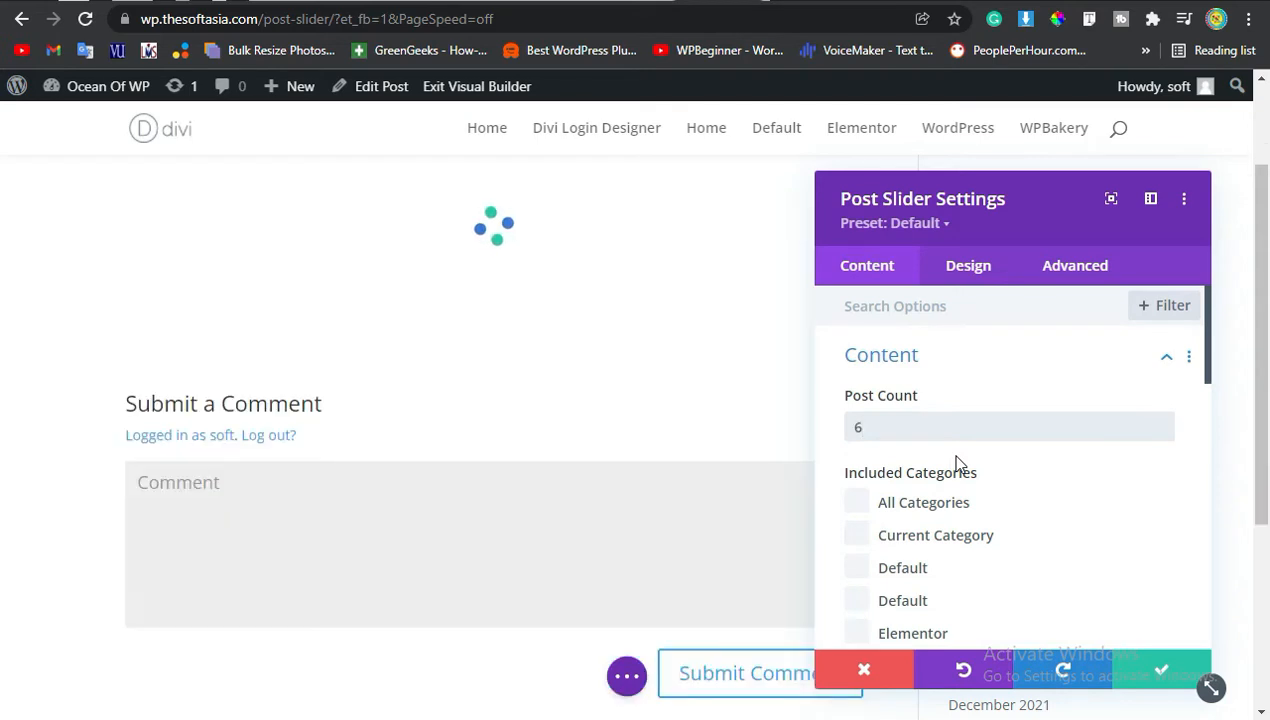
{"action": "type", "text": "0"}
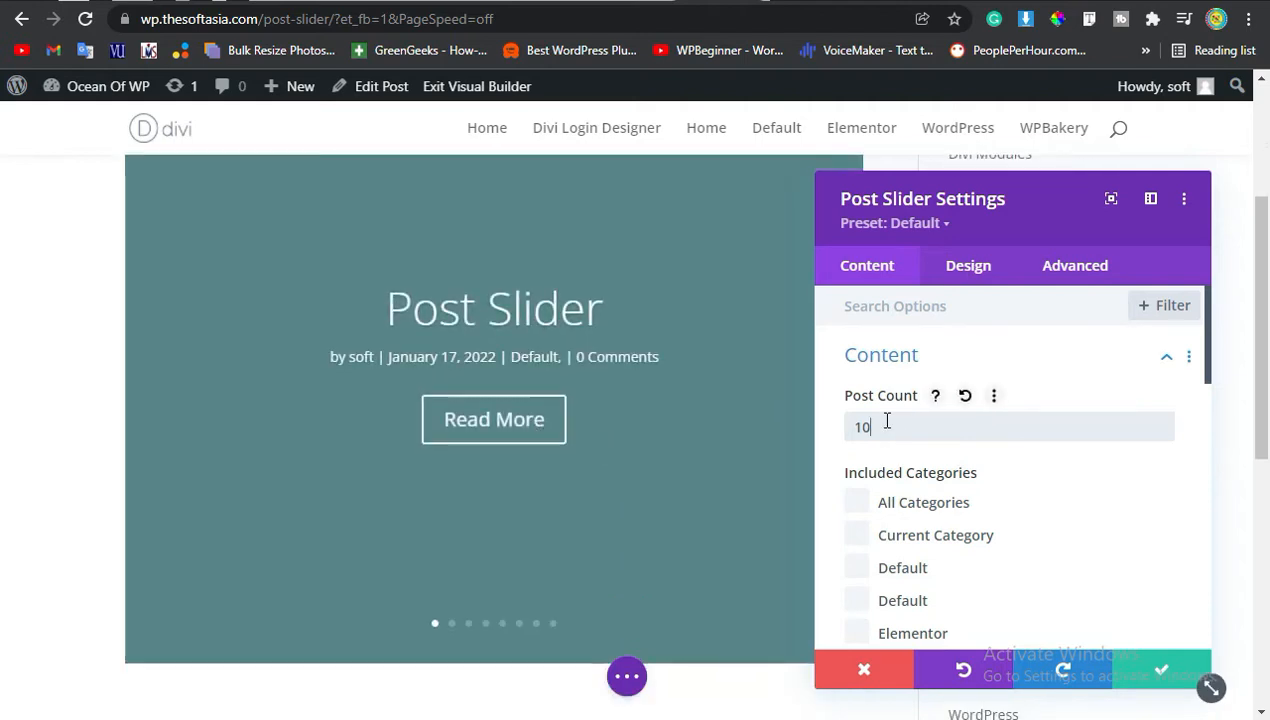
Include the WPBakery, WordPress, Google Apps and Elementor categories in the slider.
{"action": "scroll", "coordinate": [930, 431], "scroll_direction": "down", "scroll_amount": 2}
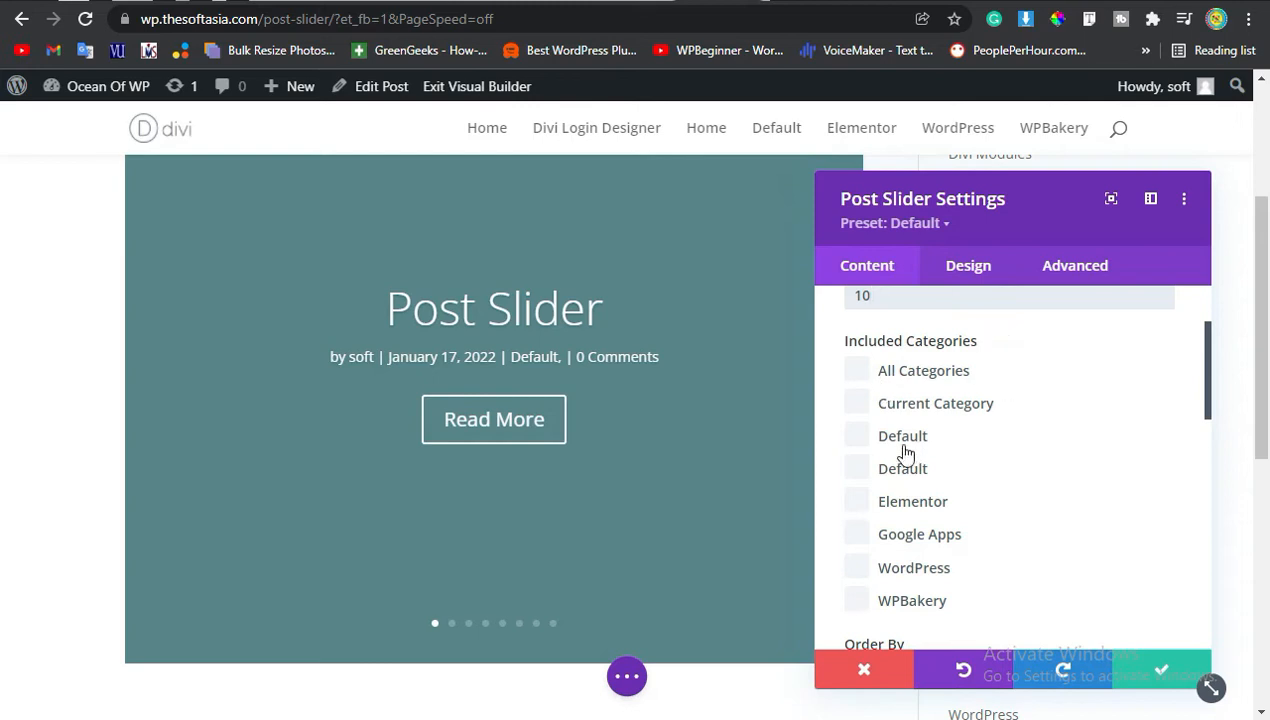
{"action": "scroll", "coordinate": [904, 455], "scroll_direction": "down", "scroll_amount": 2}
{"action": "scroll", "coordinate": [883, 381], "scroll_direction": "up", "scroll_amount": 2}
{"action": "scroll", "coordinate": [905, 420], "scroll_direction": "down", "scroll_amount": 2}
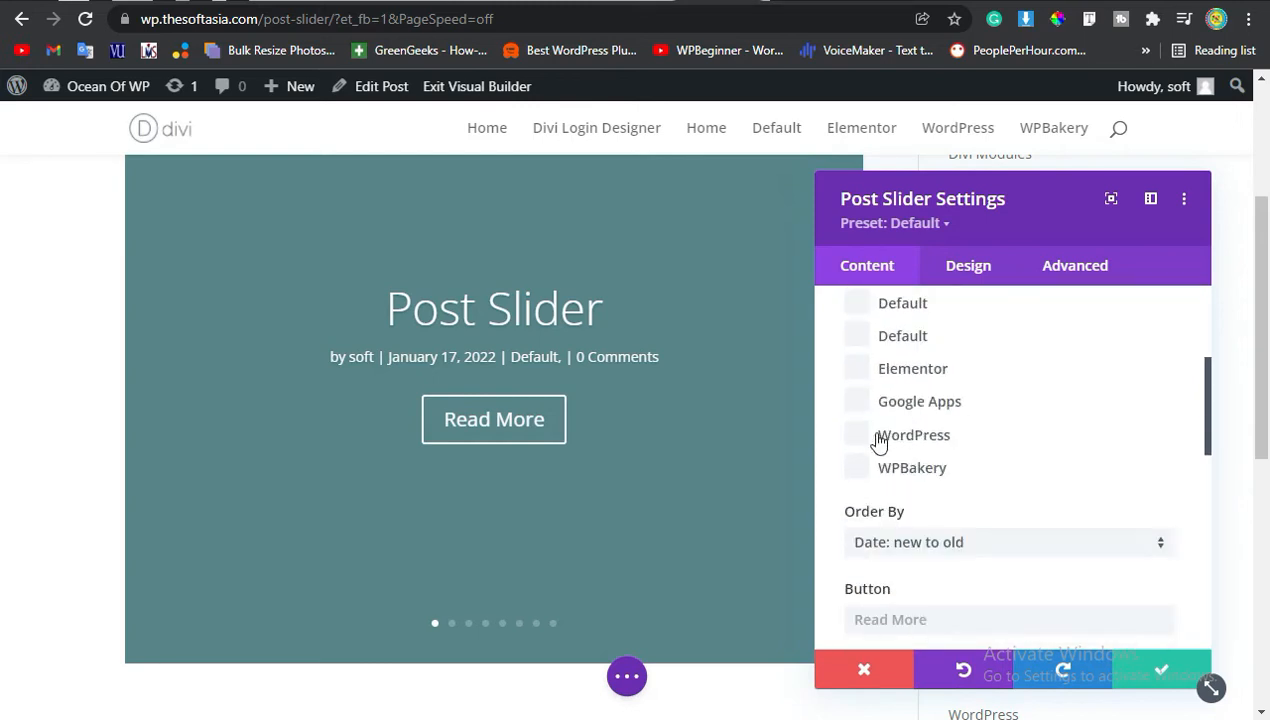
{"action": "left_click", "coordinate": [857, 470]}
{"action": "left_click", "coordinate": [858, 437]}
{"action": "left_click", "coordinate": [858, 404]}
{"action": "left_click", "coordinate": [860, 369]}
Set the slider's order to Title: a-z.
{"action": "scroll", "coordinate": [904, 438], "scroll_direction": "down", "scroll_amount": 2}
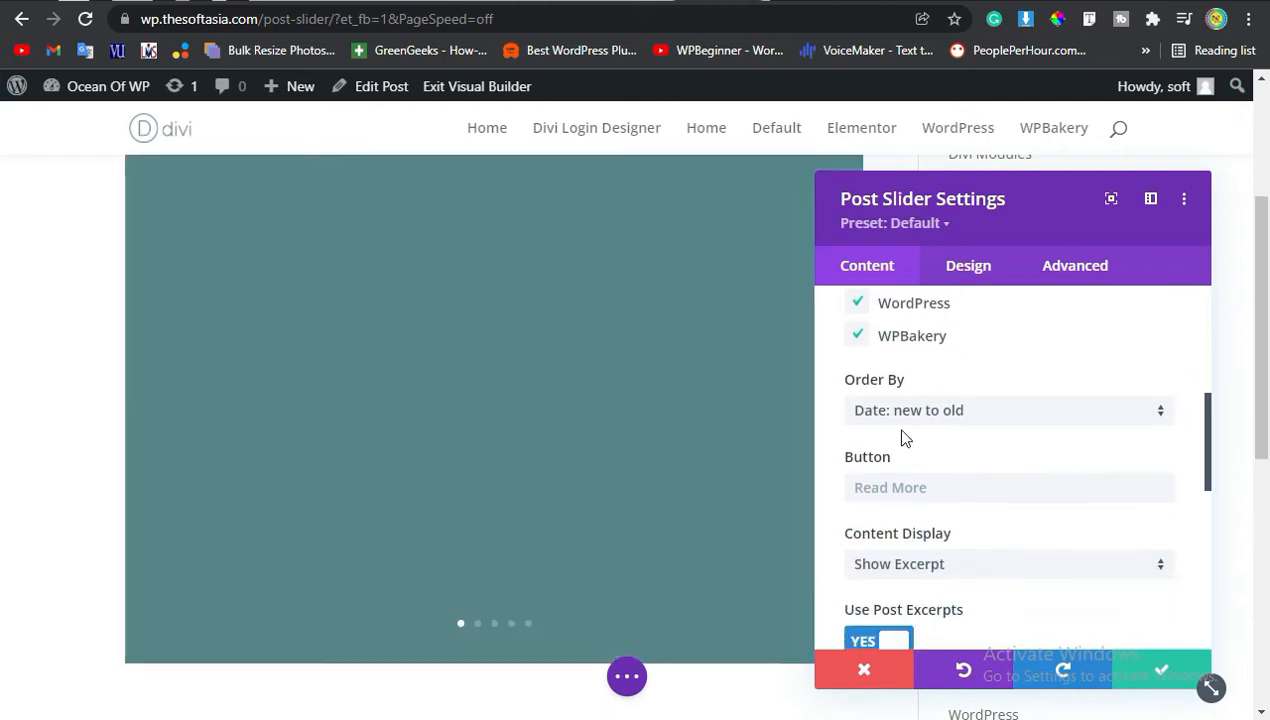
{"action": "left_click", "coordinate": [848, 385]}
{"action": "left_click", "coordinate": [893, 415]}
{"action": "left_click", "coordinate": [886, 411]}
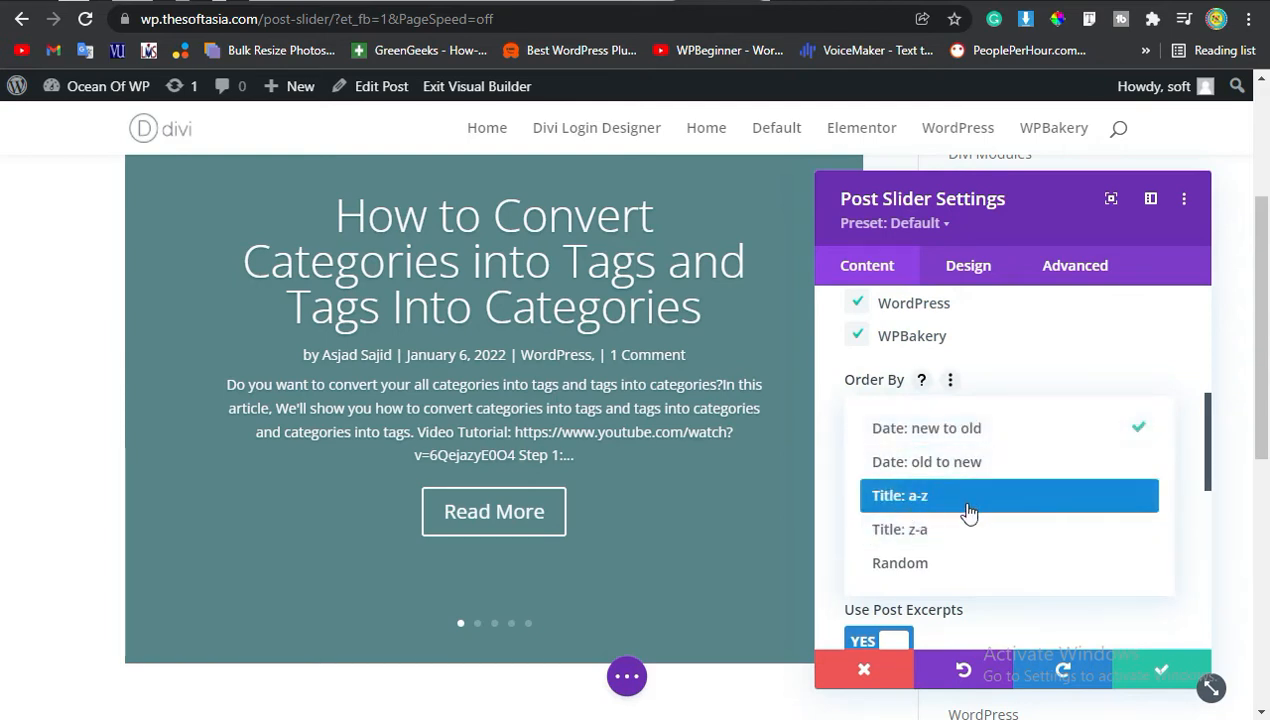
{"action": "left_click", "coordinate": [1020, 500]}
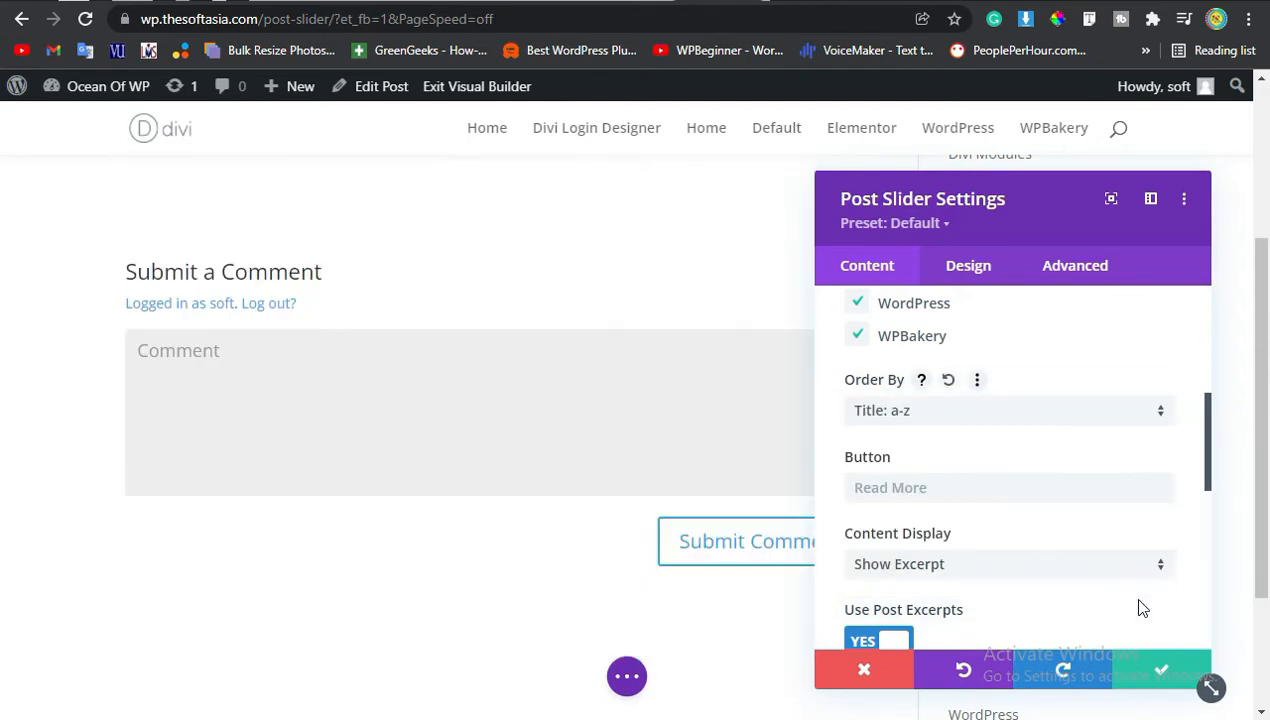
Set the slider's button text to Show More.
{"action": "scroll", "coordinate": [995, 453], "scroll_direction": "down", "scroll_amount": 2}
{"action": "left_click", "coordinate": [910, 357]}
{"action": "type", "text": "Show"}
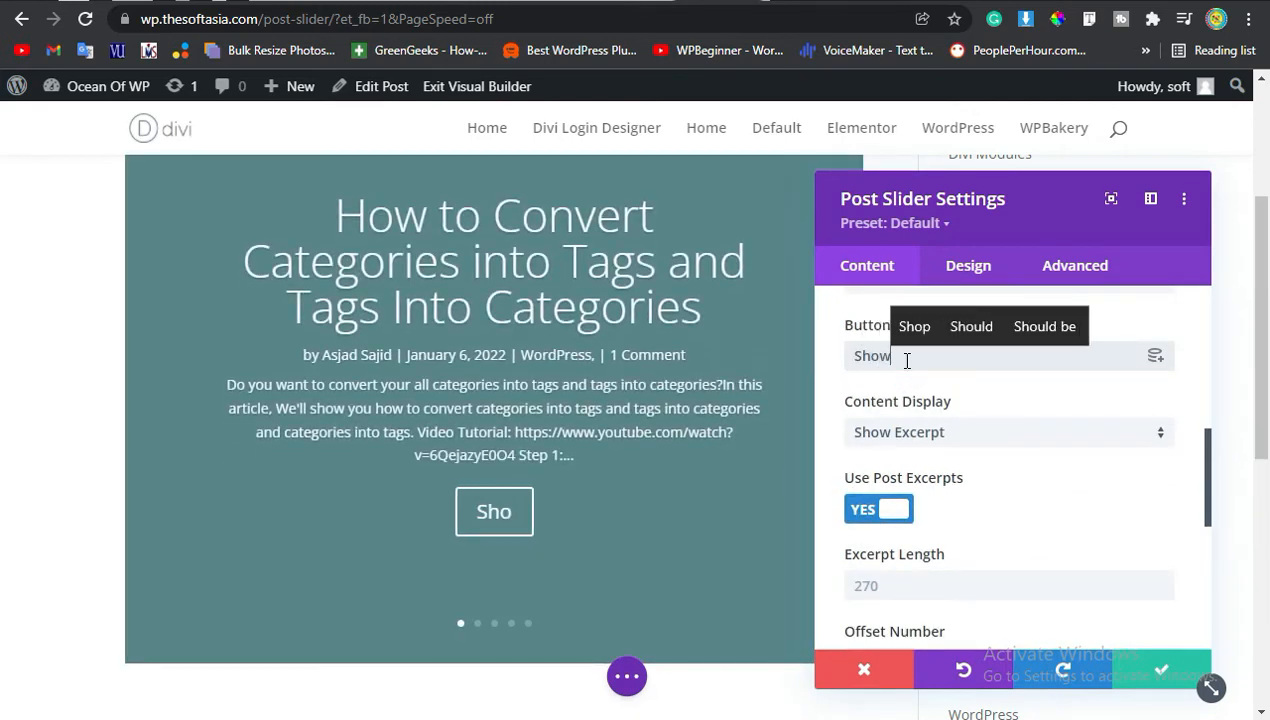
{"action": "type", "text": " More"}
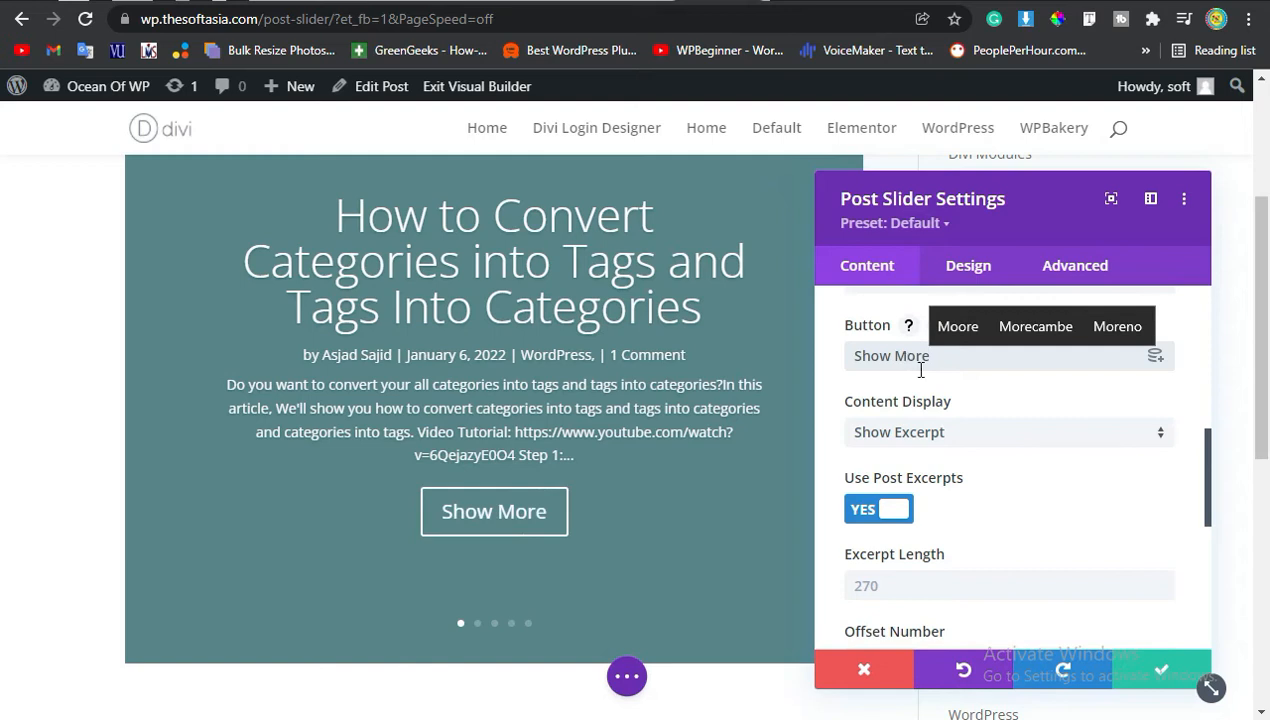
Set the slider's content display to Show Content.
{"action": "left_click", "coordinate": [831, 402]}
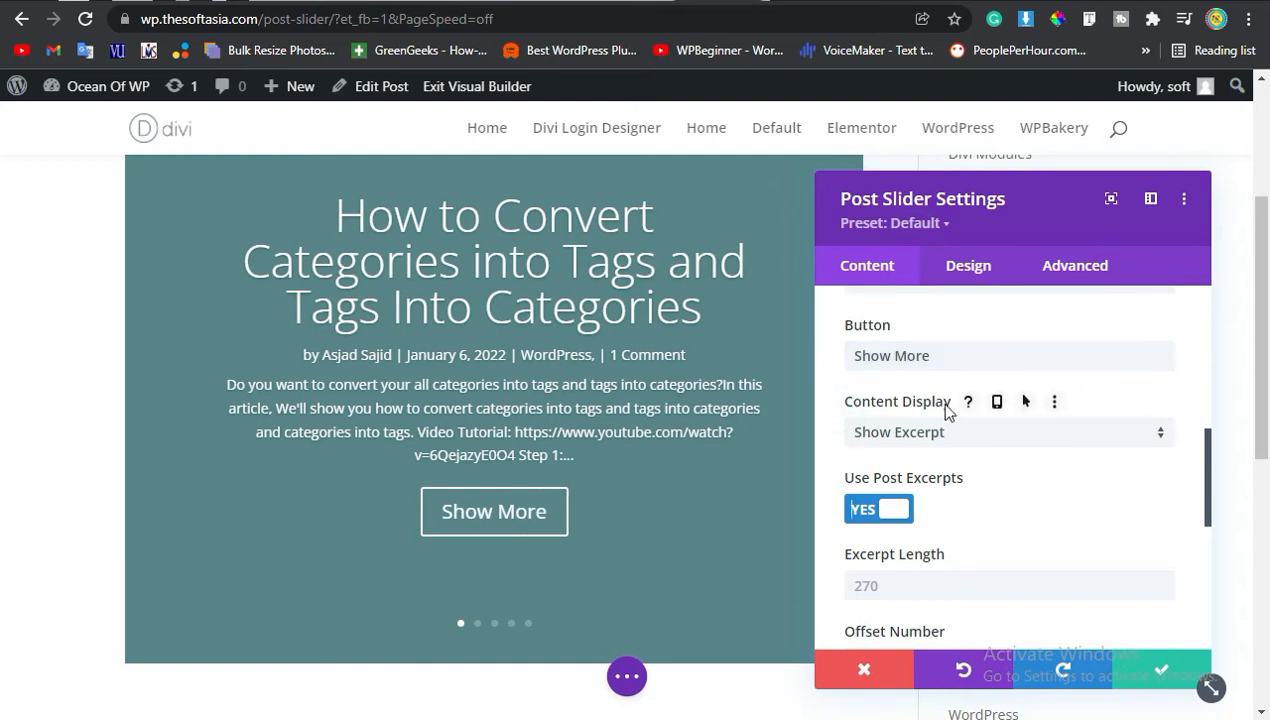
{"action": "left_click", "coordinate": [966, 440]}
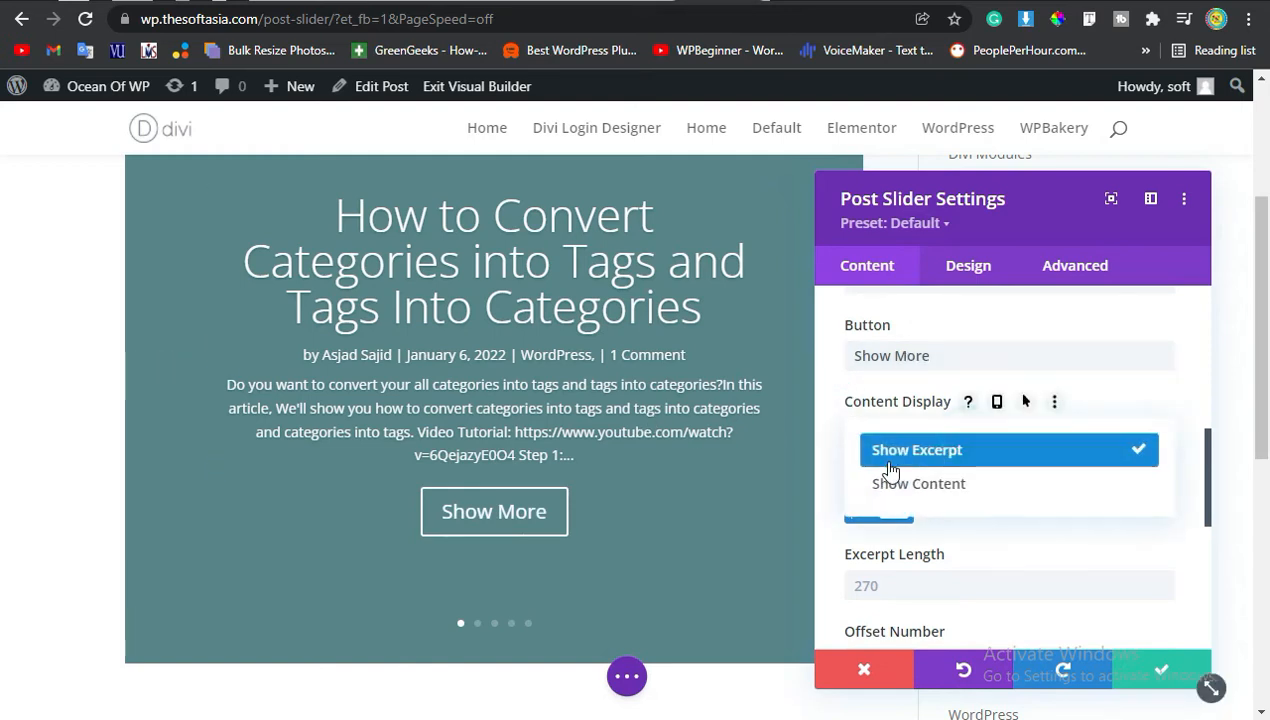
{"action": "left_click", "coordinate": [1038, 484]}
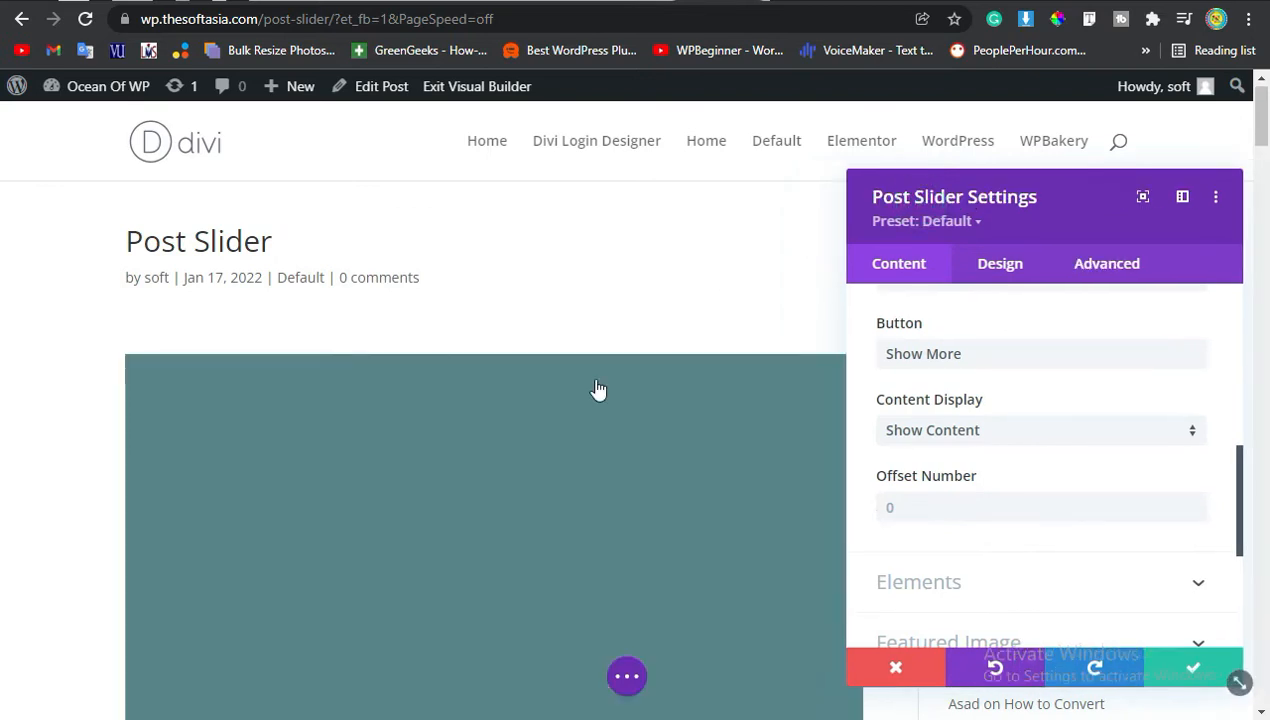
Scroll through the slider preview to examine how the full post content is displayed.
{"action": "scroll", "coordinate": [600, 390], "scroll_direction": "down", "scroll_amount": 2}
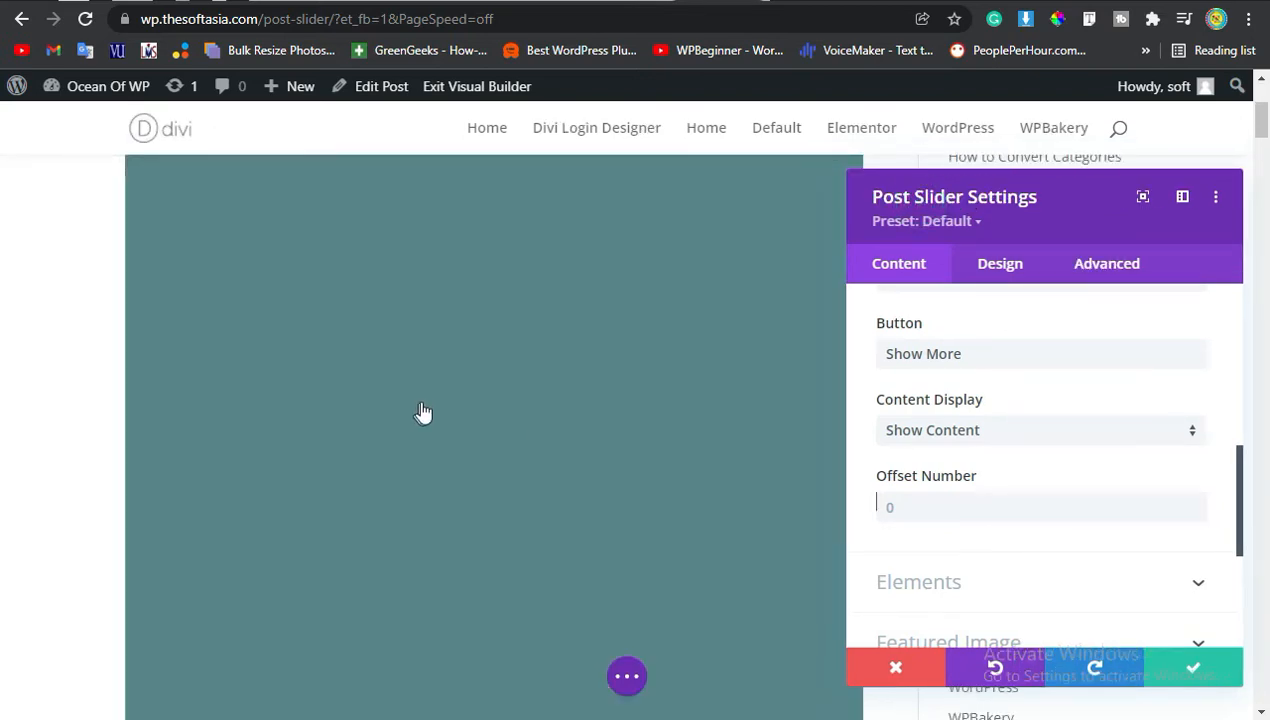
{"action": "scroll", "coordinate": [431, 412], "scroll_direction": "up", "scroll_amount": 2}
{"action": "scroll", "coordinate": [436, 421], "scroll_direction": "down", "scroll_amount": 12}
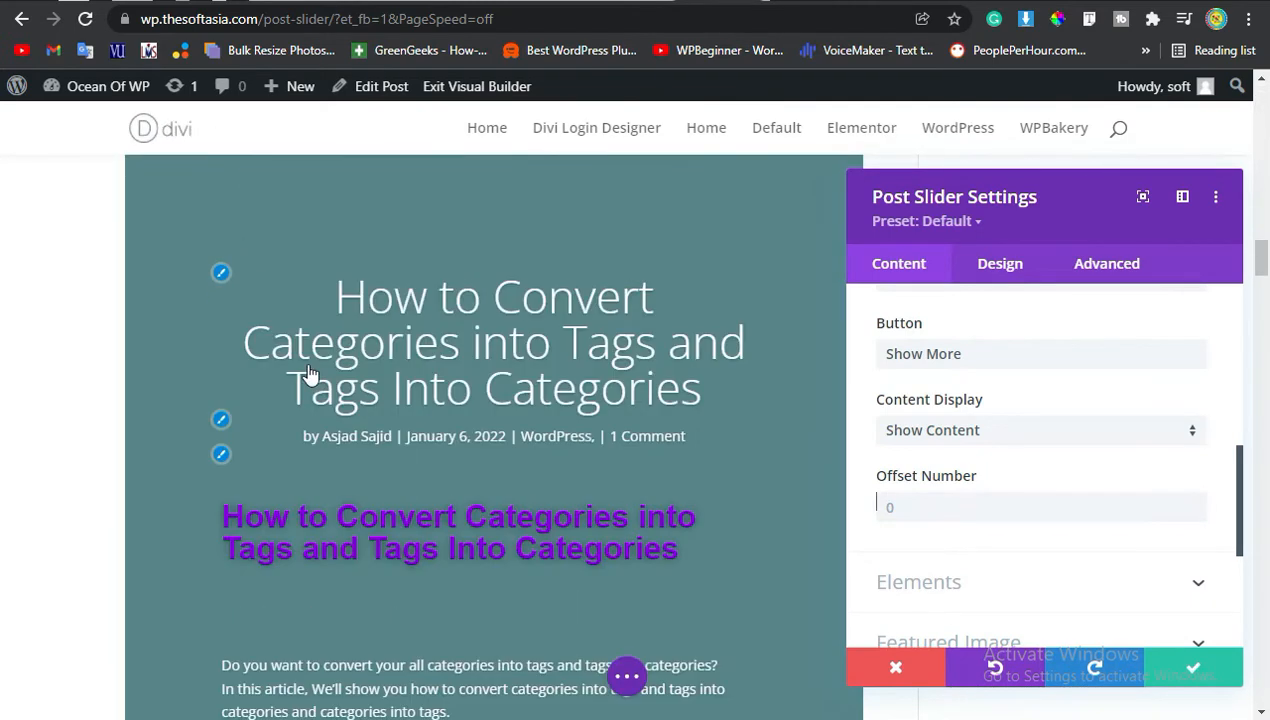
{"action": "scroll", "coordinate": [443, 330], "scroll_direction": "down", "scroll_amount": 4}
{"action": "scroll", "coordinate": [437, 343], "scroll_direction": "up", "scroll_amount": 1}
{"action": "scroll", "coordinate": [300, 312], "scroll_direction": "down", "scroll_amount": 8}
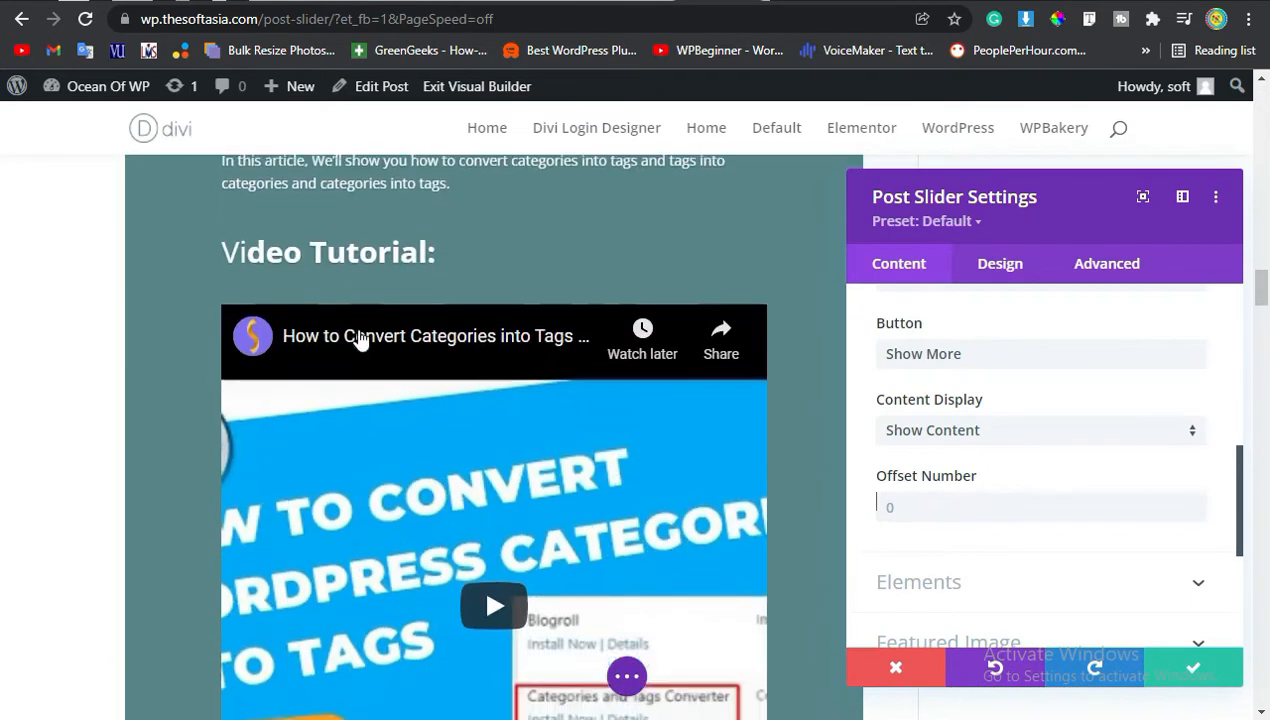
{"action": "scroll", "coordinate": [485, 439], "scroll_direction": "down", "scroll_amount": 10}
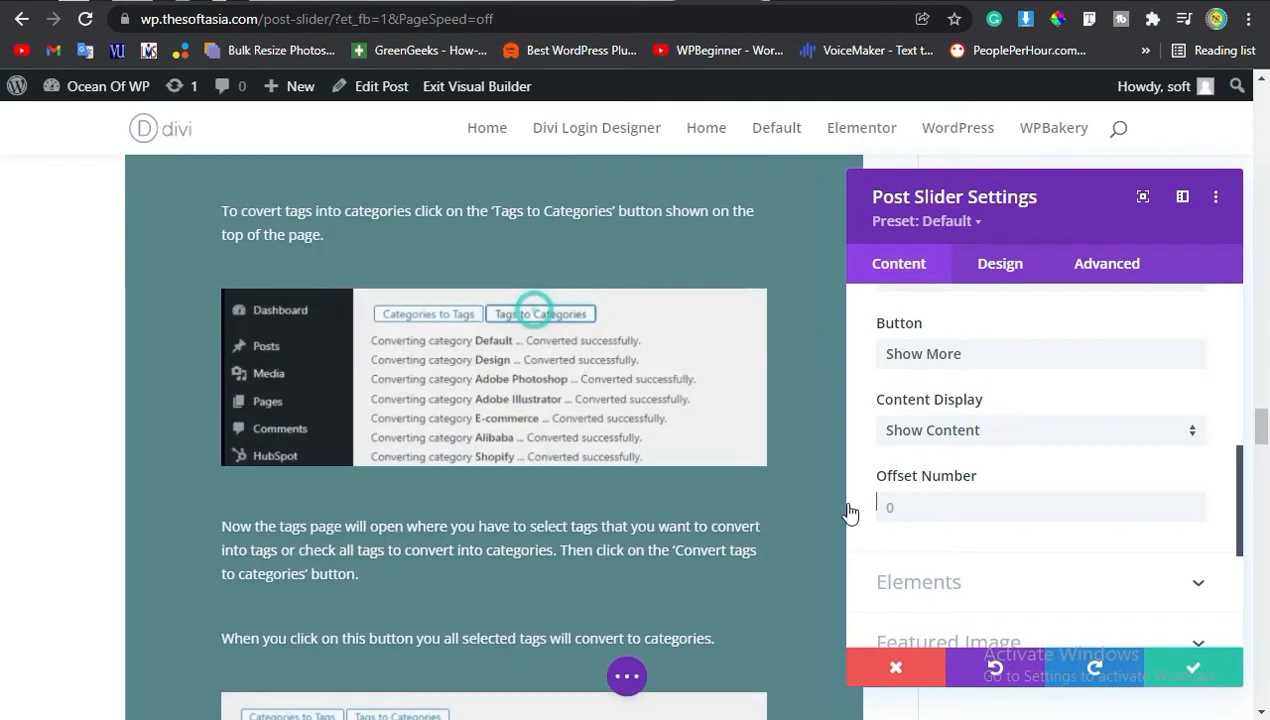
Switch the content display back to Show Excerpt and set the excerpt length to 50.
{"action": "left_click", "coordinate": [962, 430]}
{"action": "left_click", "coordinate": [984, 448]}
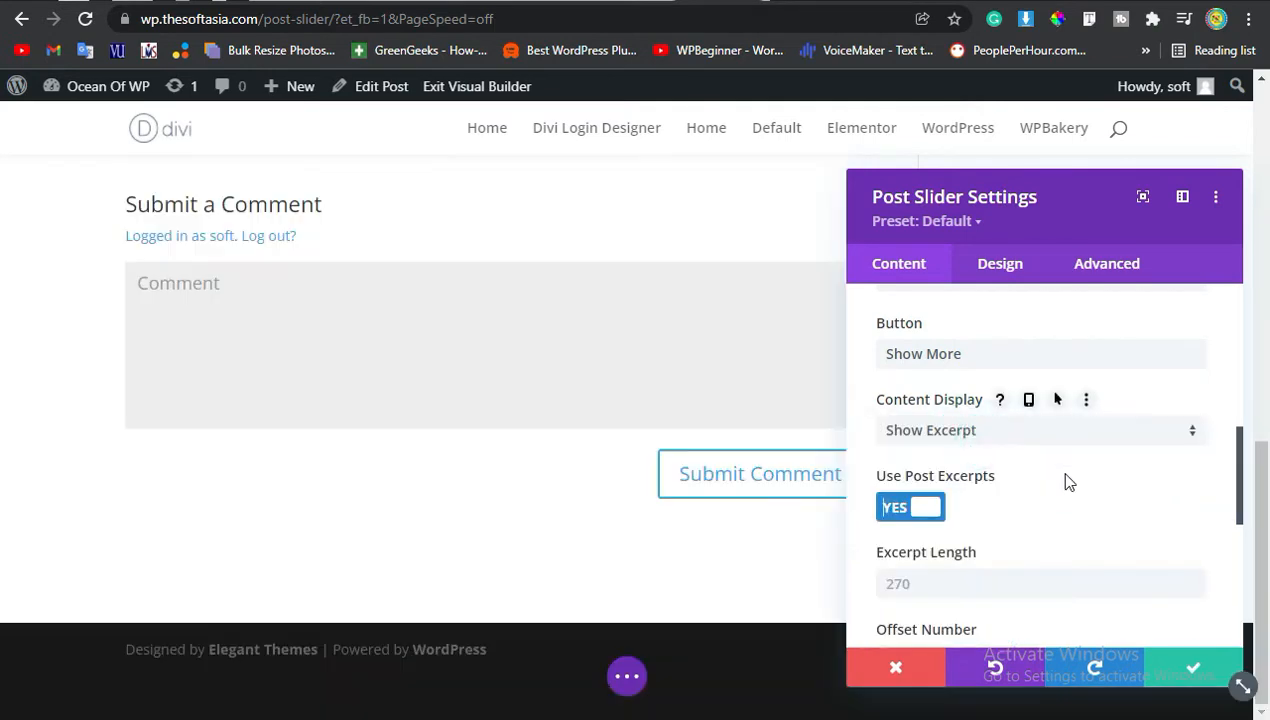
{"action": "scroll", "coordinate": [930, 520], "scroll_direction": "down", "scroll_amount": 1}
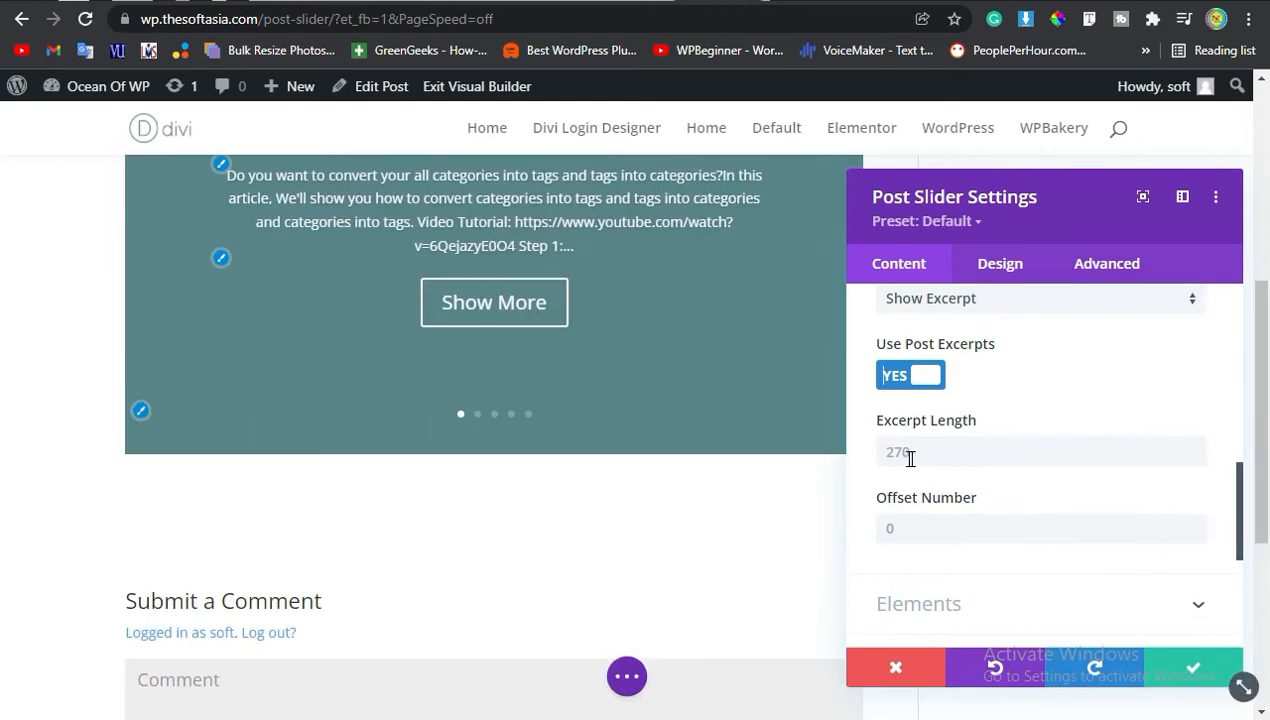
{"action": "left_click", "coordinate": [928, 450]}
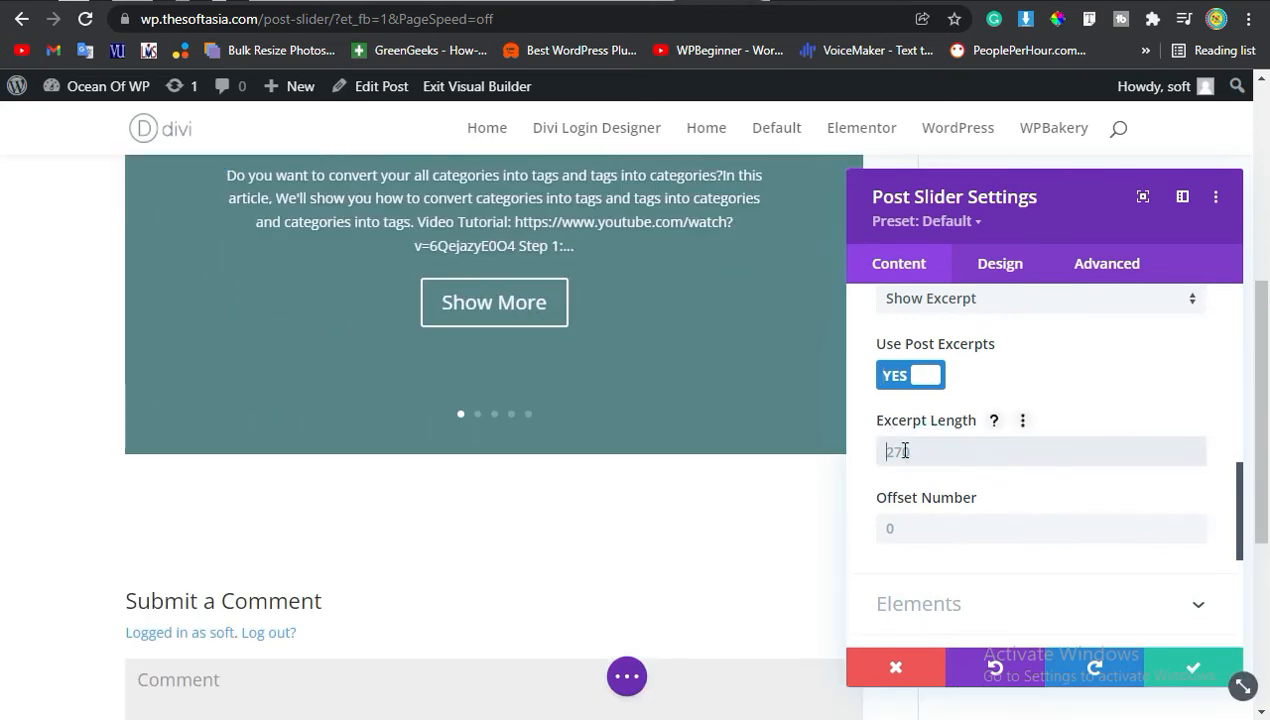
{"action": "type", "text": "50"}
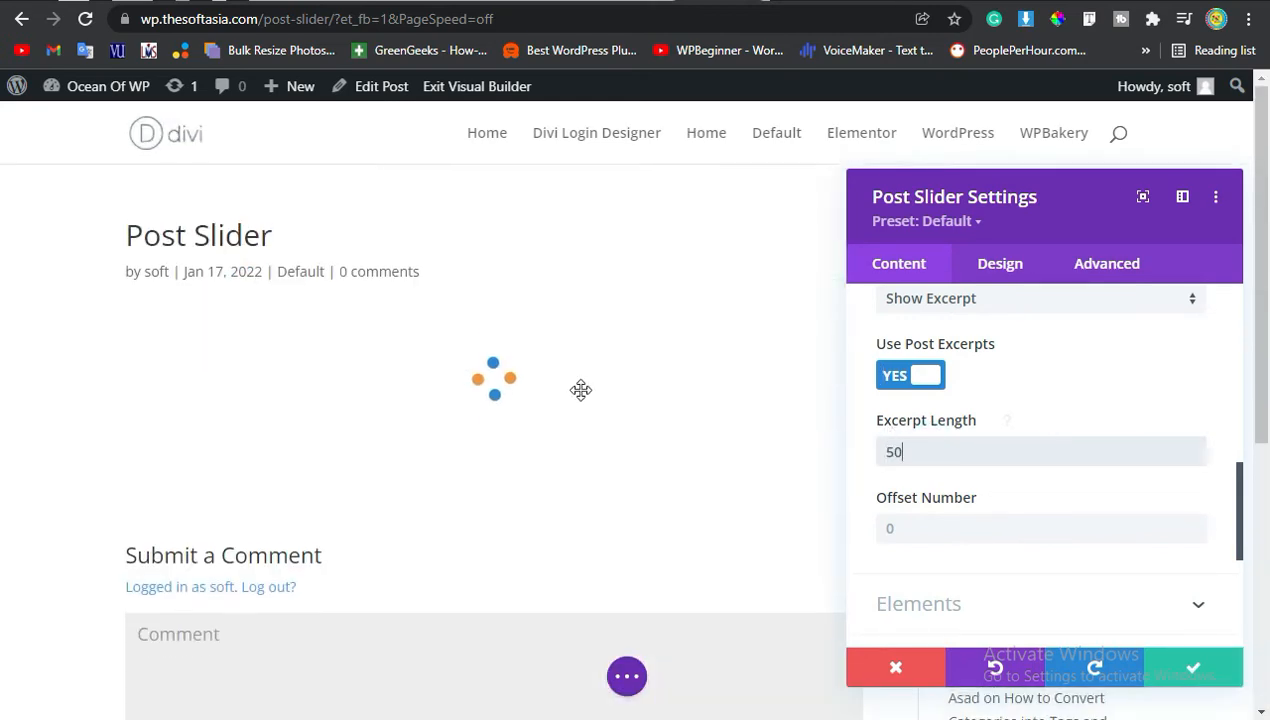
Expand the Elements section of the slider settings.
{"action": "scroll", "coordinate": [578, 403], "scroll_direction": "down", "scroll_amount": 2}
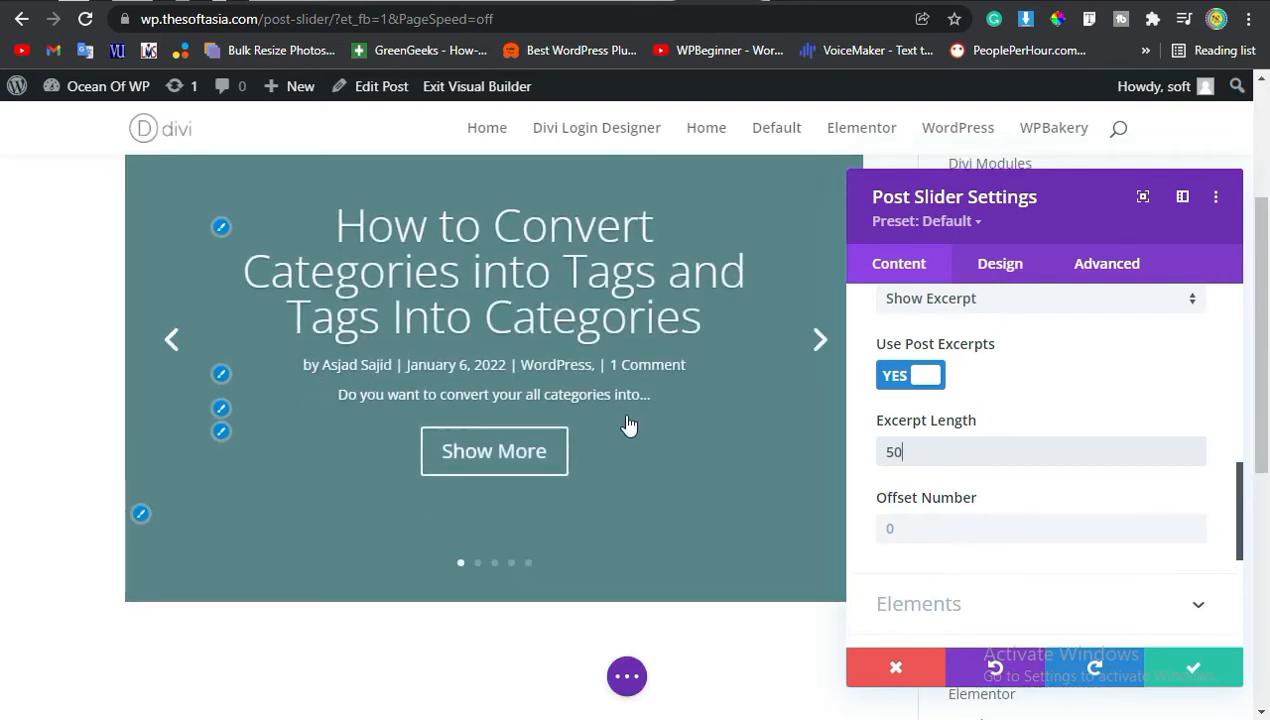
{"action": "scroll", "coordinate": [1117, 495], "scroll_direction": "down", "scroll_amount": 3}
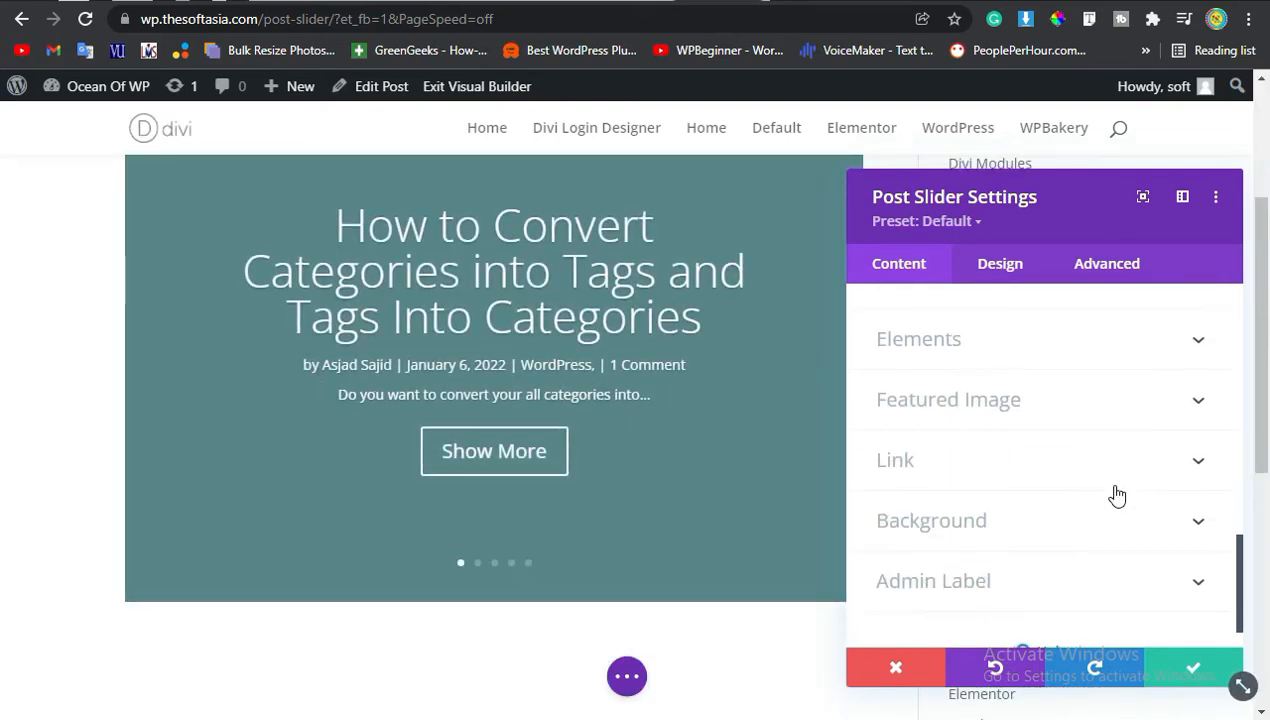
{"action": "left_click", "coordinate": [978, 340]}
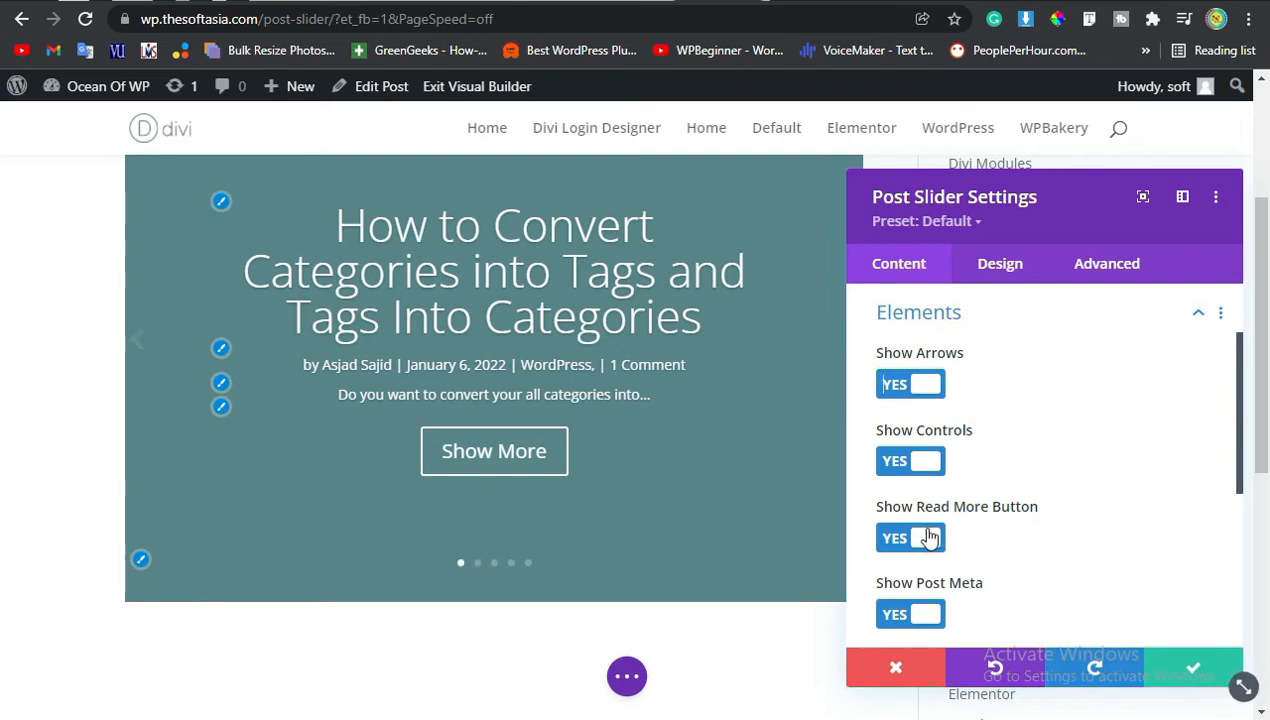
{"action": "scroll", "coordinate": [935, 530], "scroll_direction": "down", "scroll_amount": 3}
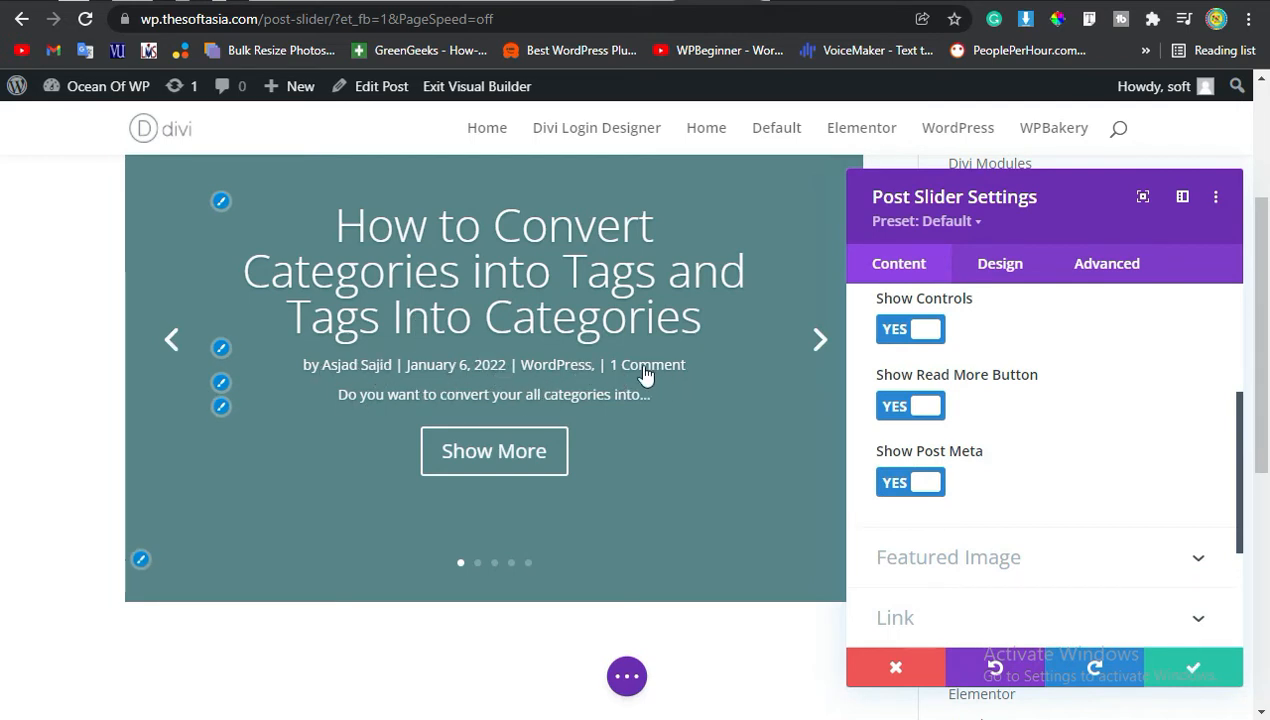
{"action": "left_click", "coordinate": [921, 482]}
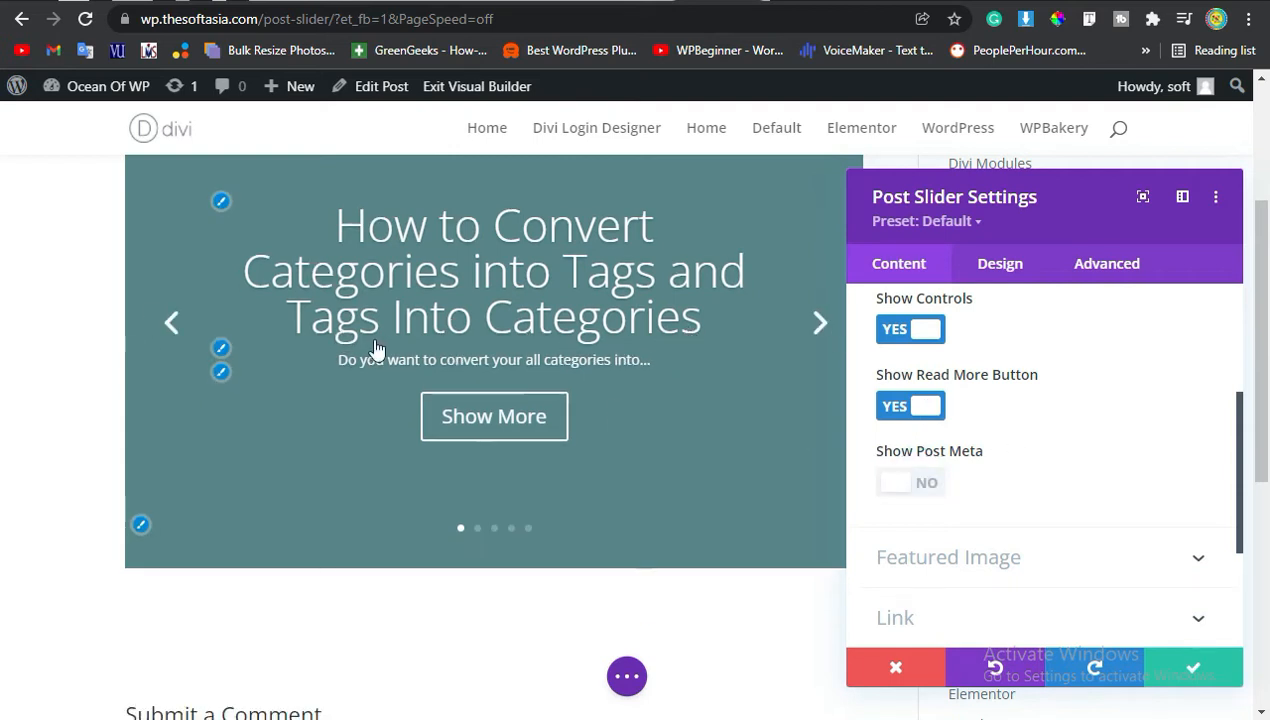
{"action": "left_click", "coordinate": [915, 483]}
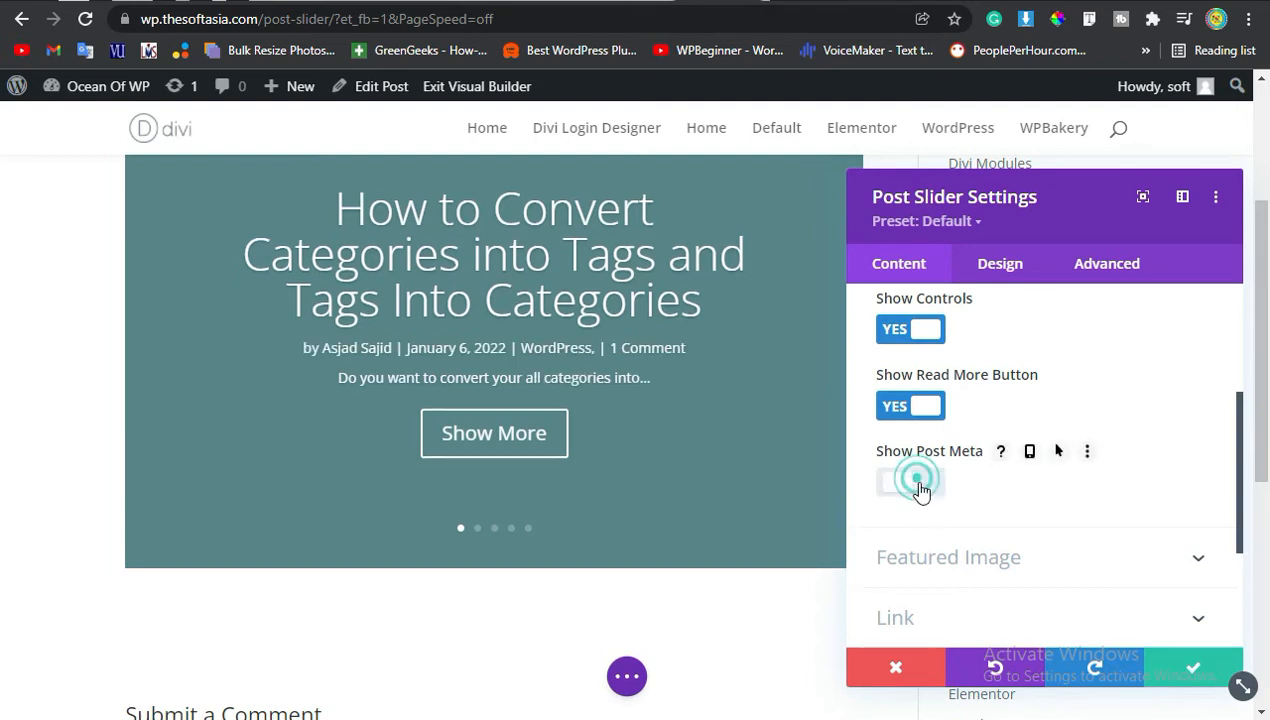
{"action": "scroll", "coordinate": [928, 508], "scroll_direction": "down", "scroll_amount": 3}
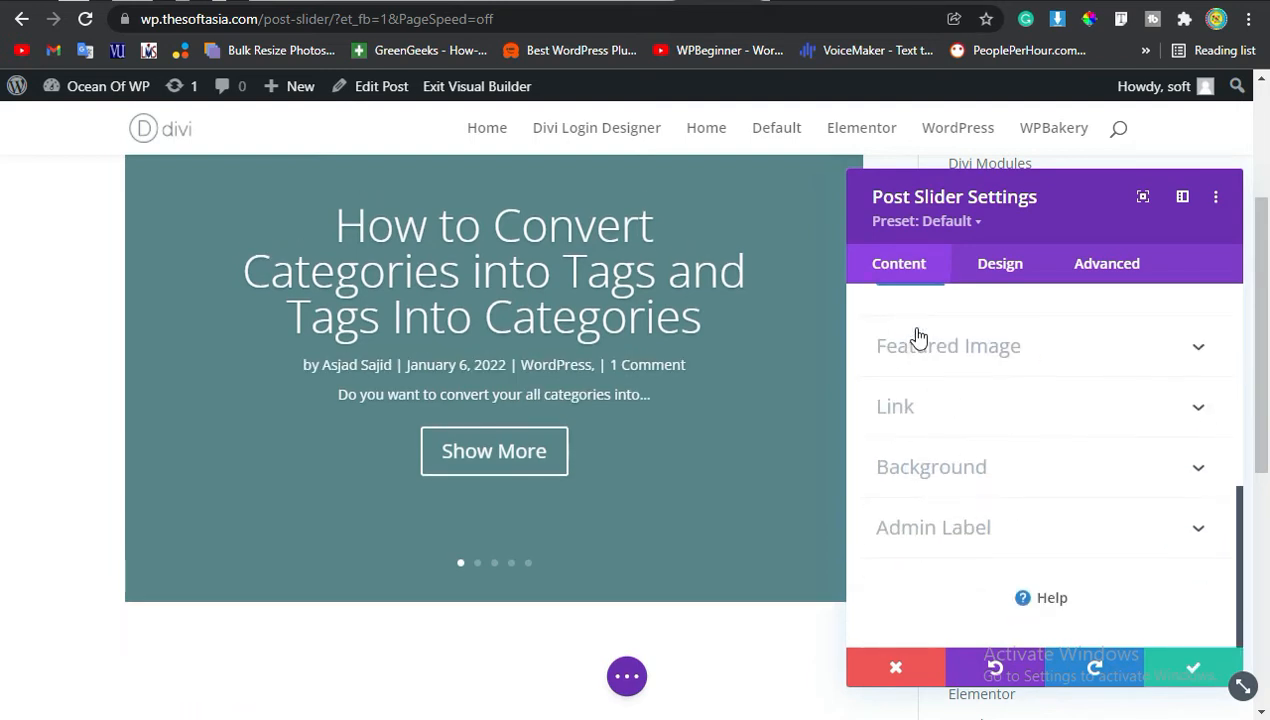
Open the design settings, enable the background overlay and set the overlay color to purple.
{"action": "left_click", "coordinate": [992, 282]}
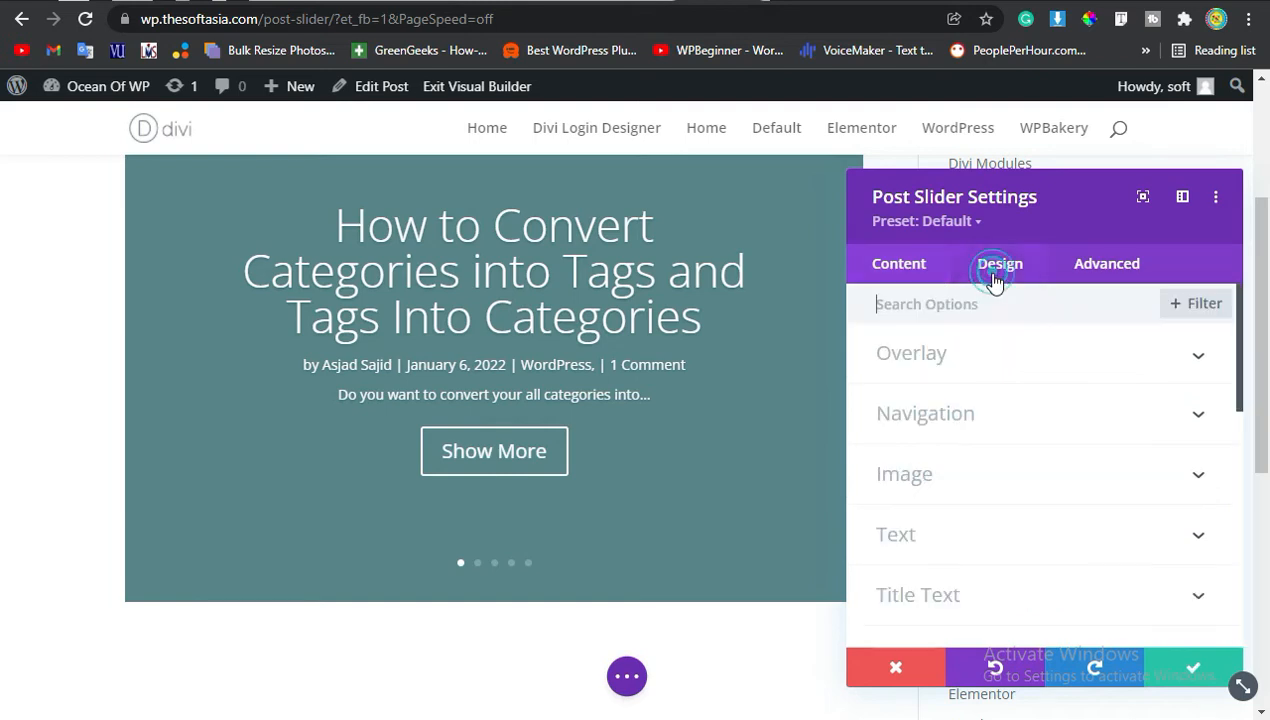
{"action": "left_click", "coordinate": [946, 356]}
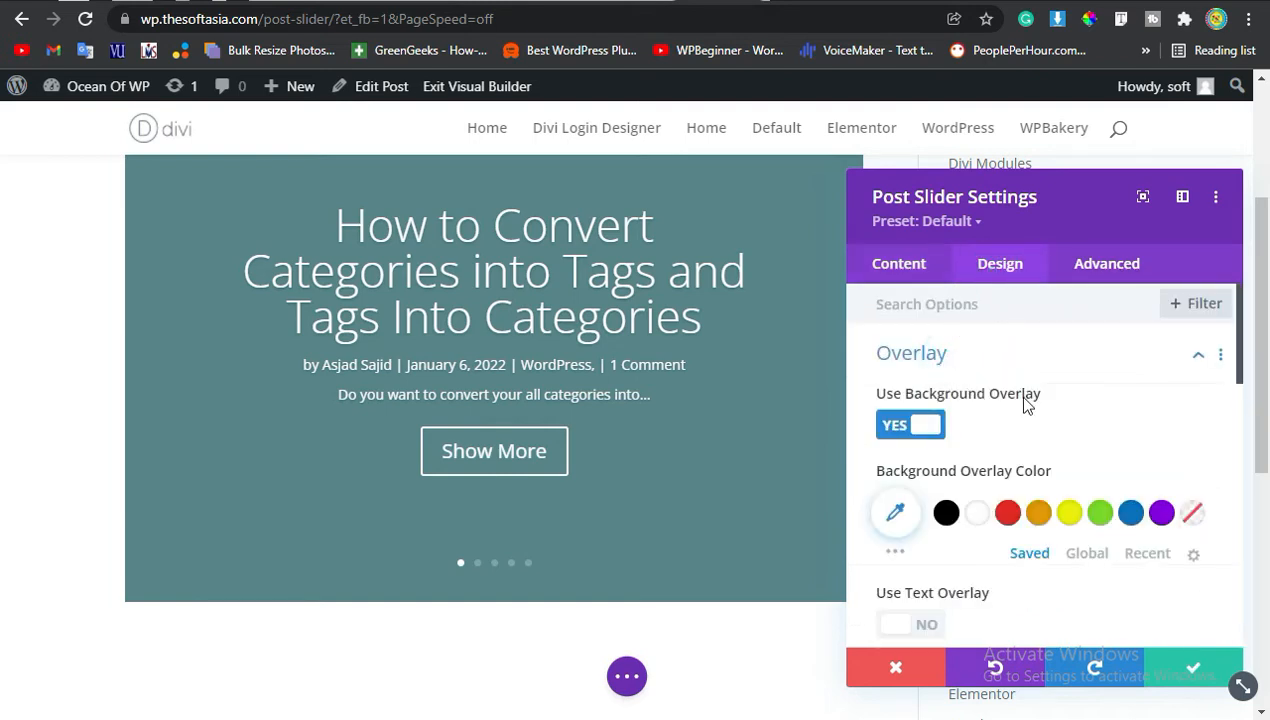
{"action": "left_click", "coordinate": [920, 432]}
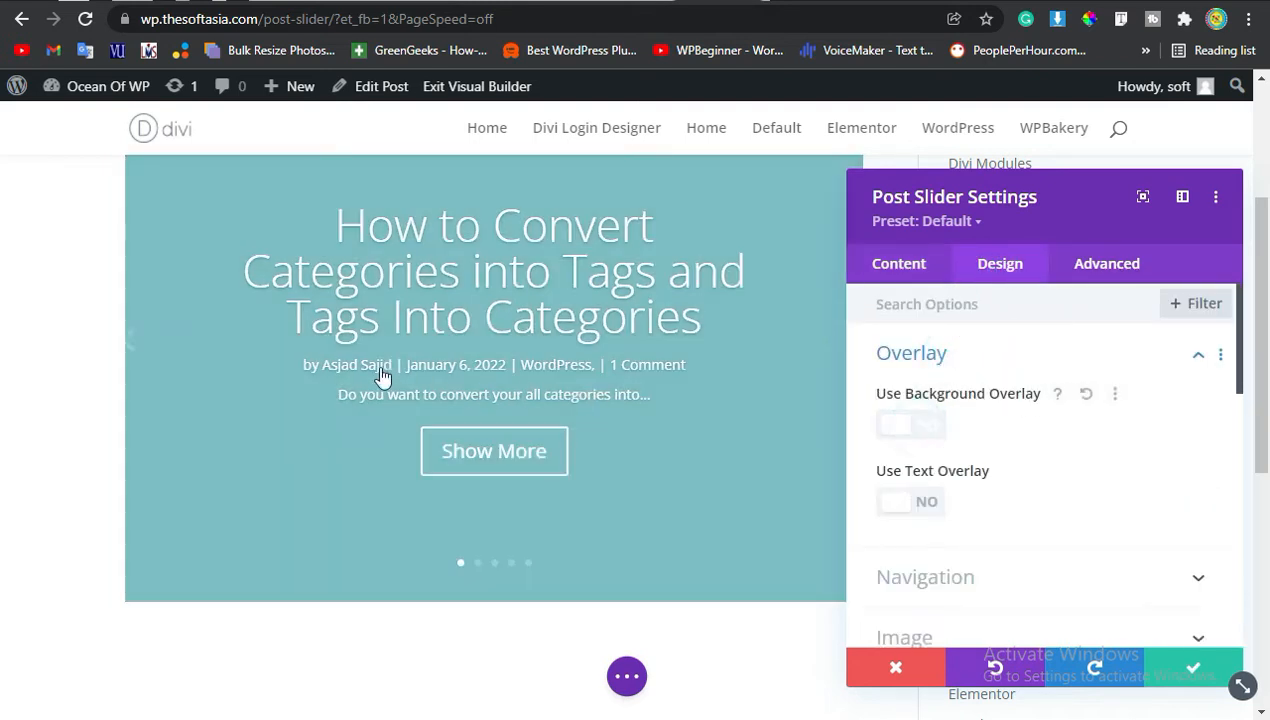
{"action": "left_click", "coordinate": [897, 424]}
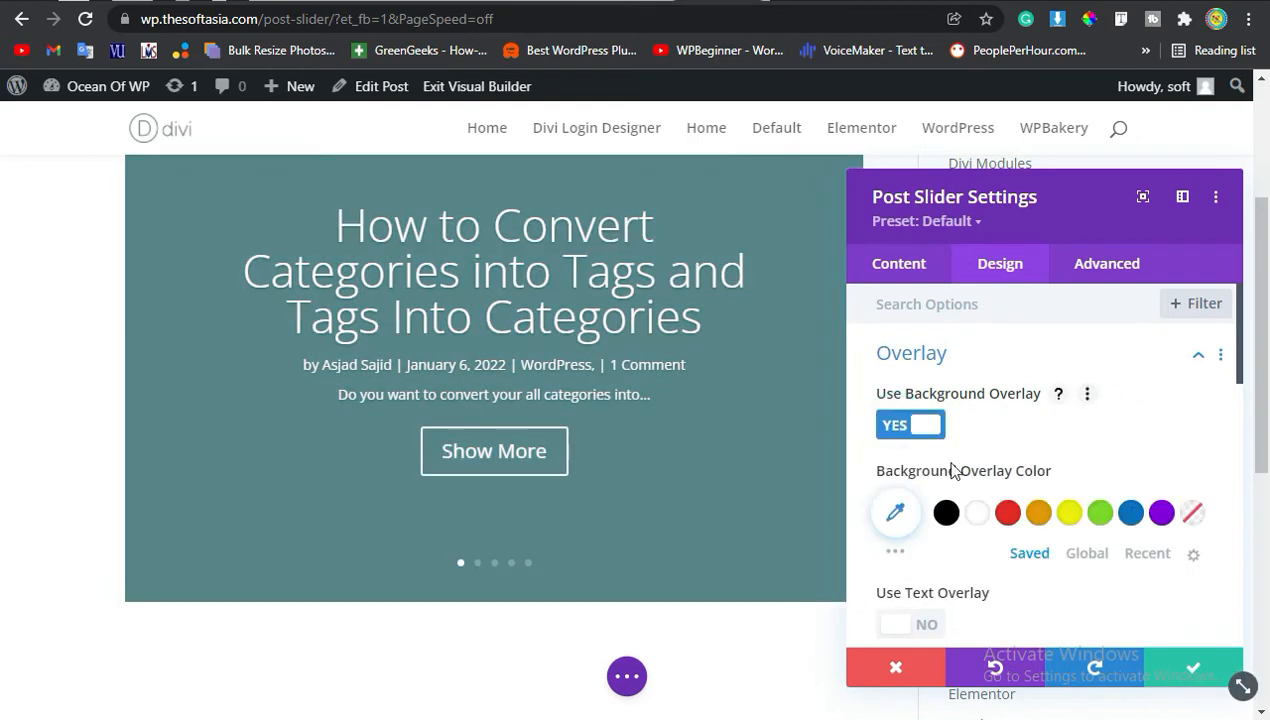
{"action": "left_click", "coordinate": [1068, 514]}
{"action": "left_click", "coordinate": [1131, 513]}
{"action": "left_click", "coordinate": [1161, 513]}
{"action": "scroll", "coordinate": [1020, 439], "scroll_direction": "down", "scroll_amount": 2}
{"action": "scroll", "coordinate": [938, 349], "scroll_direction": "up", "scroll_amount": 2}
{"action": "left_click", "coordinate": [984, 343]}
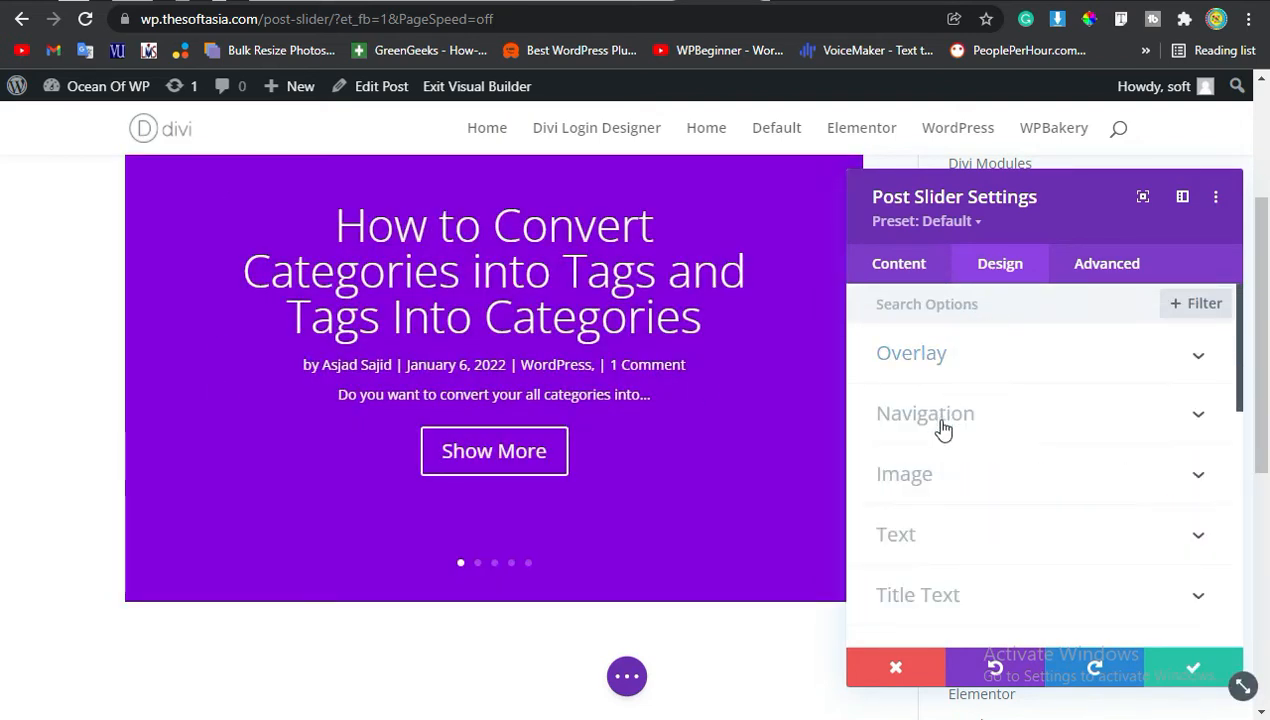
Set both the navigation arrow color and the dot navigation color to black.
{"action": "left_click", "coordinate": [941, 426]}
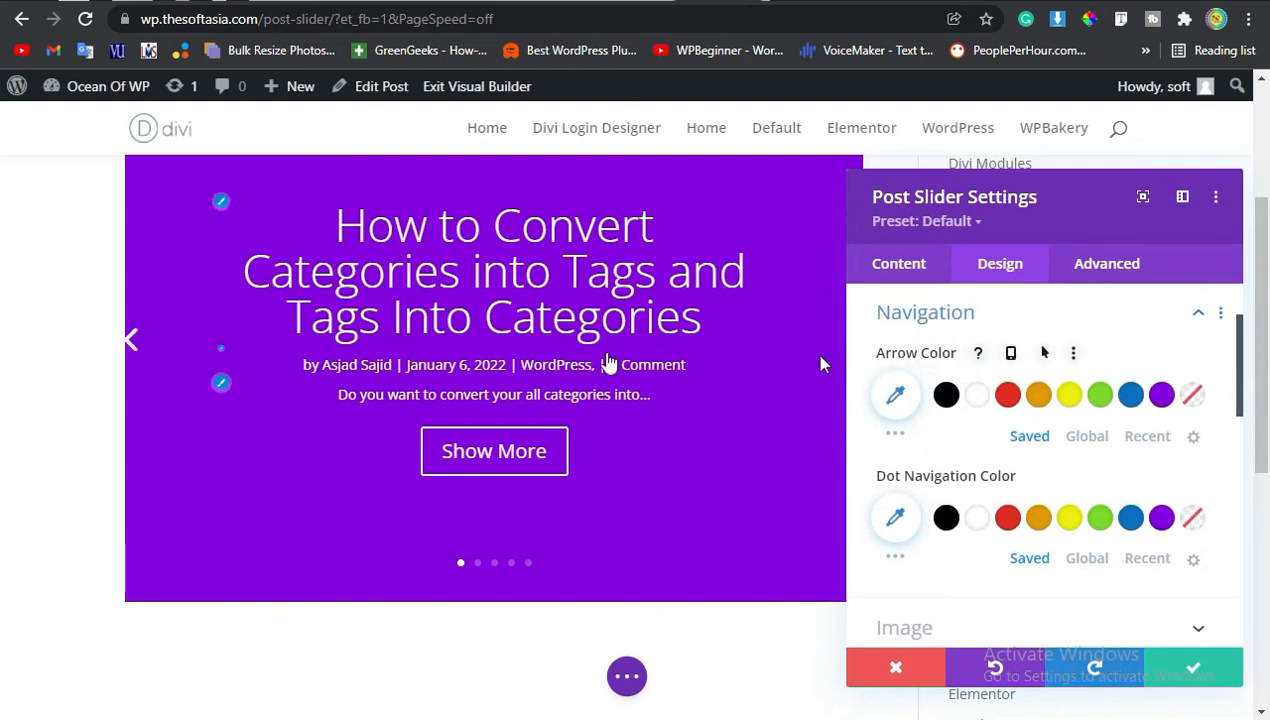
{"action": "left_click", "coordinate": [946, 394]}
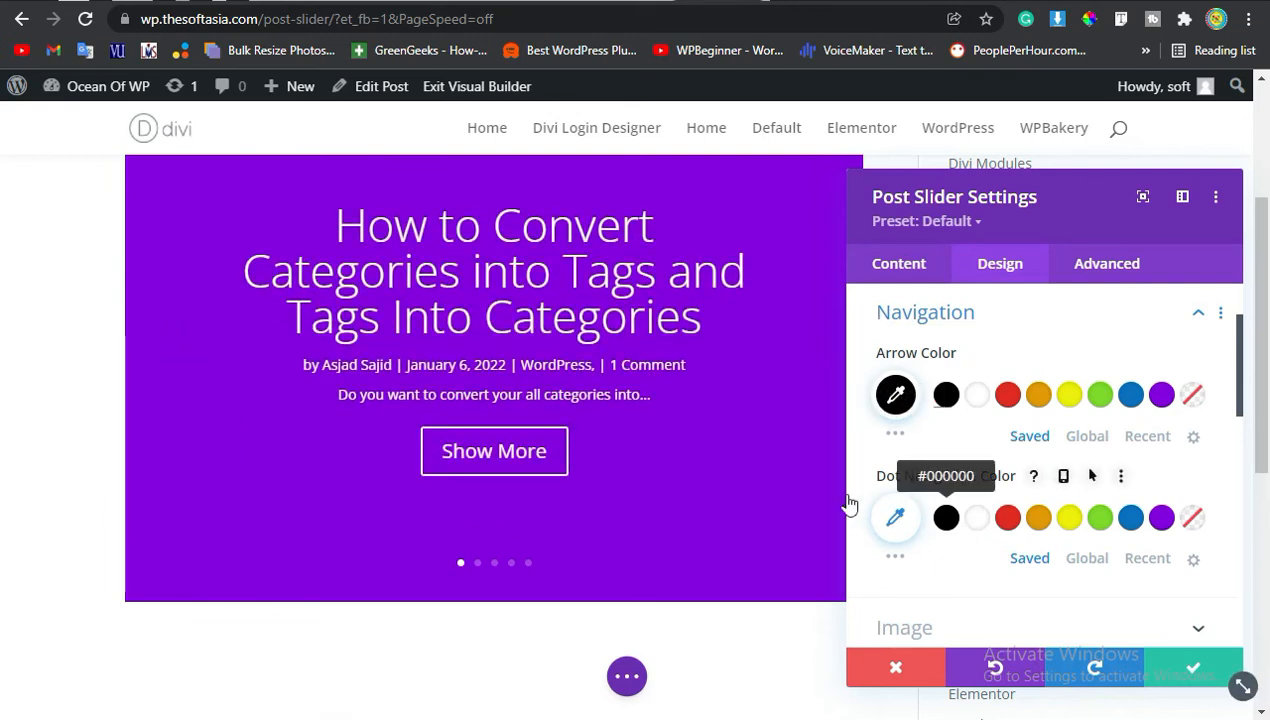
{"action": "left_click", "coordinate": [946, 517]}
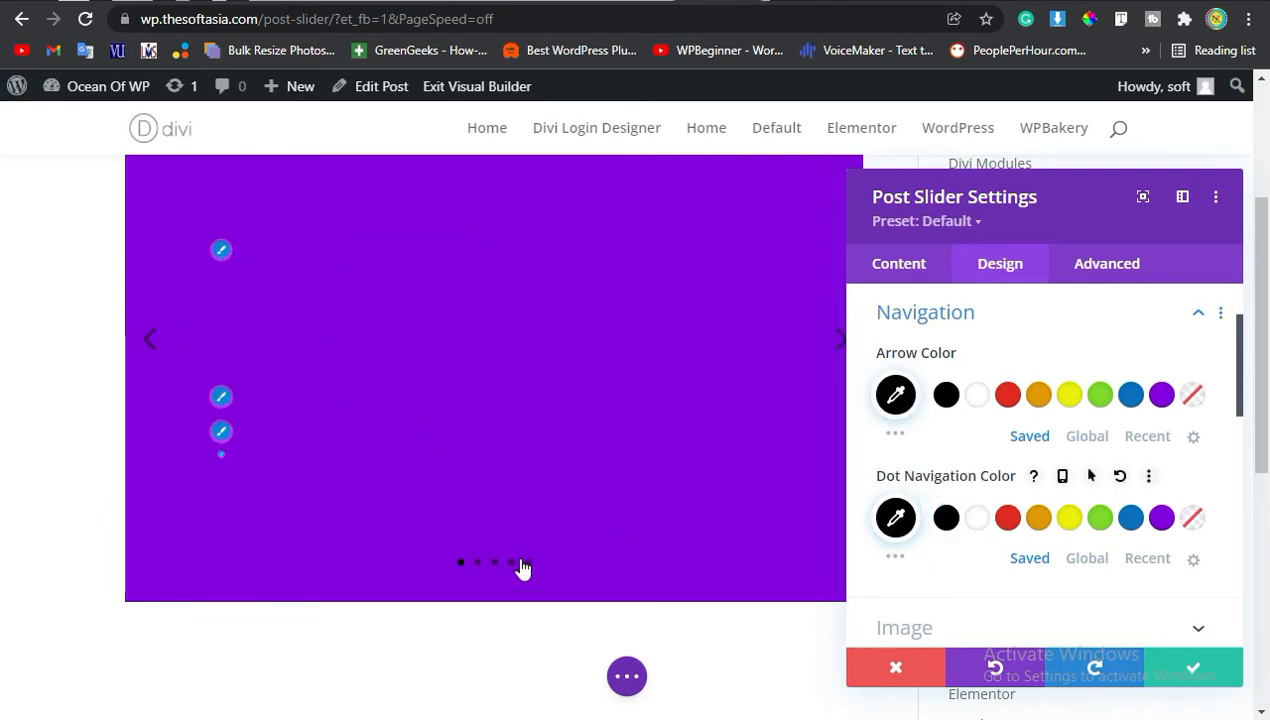
{"action": "scroll", "coordinate": [960, 405], "scroll_direction": "up", "scroll_amount": 2}
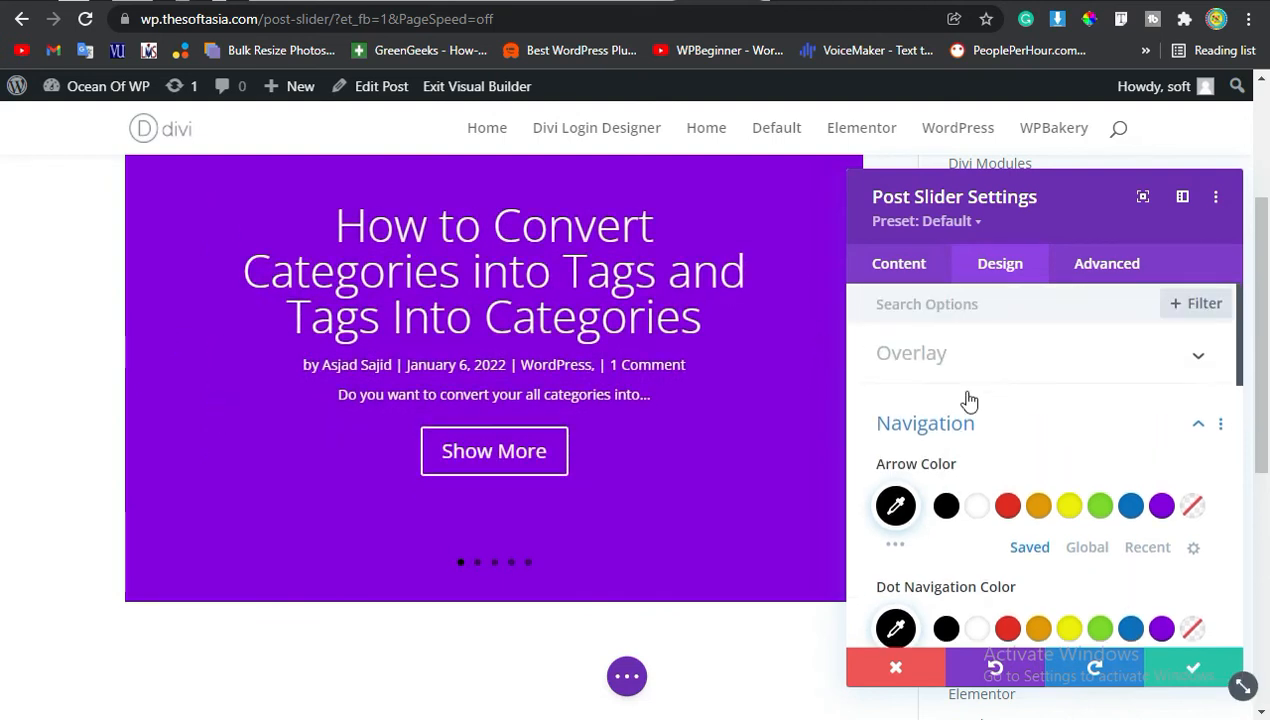
{"action": "left_click", "coordinate": [972, 425]}
Try right and justified text alignments for the slider text, then return it to centered alignment.
{"action": "scroll", "coordinate": [967, 439], "scroll_direction": "down", "scroll_amount": 3}
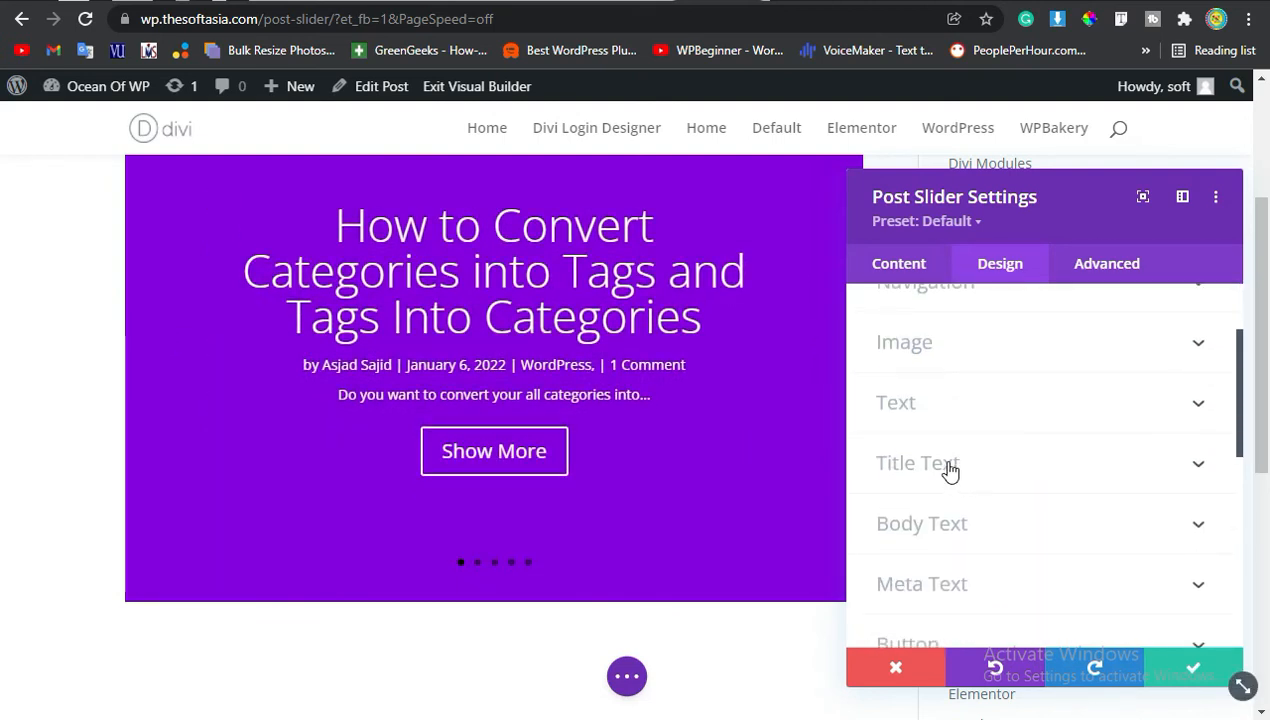
{"action": "left_click", "coordinate": [950, 428]}
{"action": "scroll", "coordinate": [1015, 448], "scroll_direction": "down", "scroll_amount": 3}
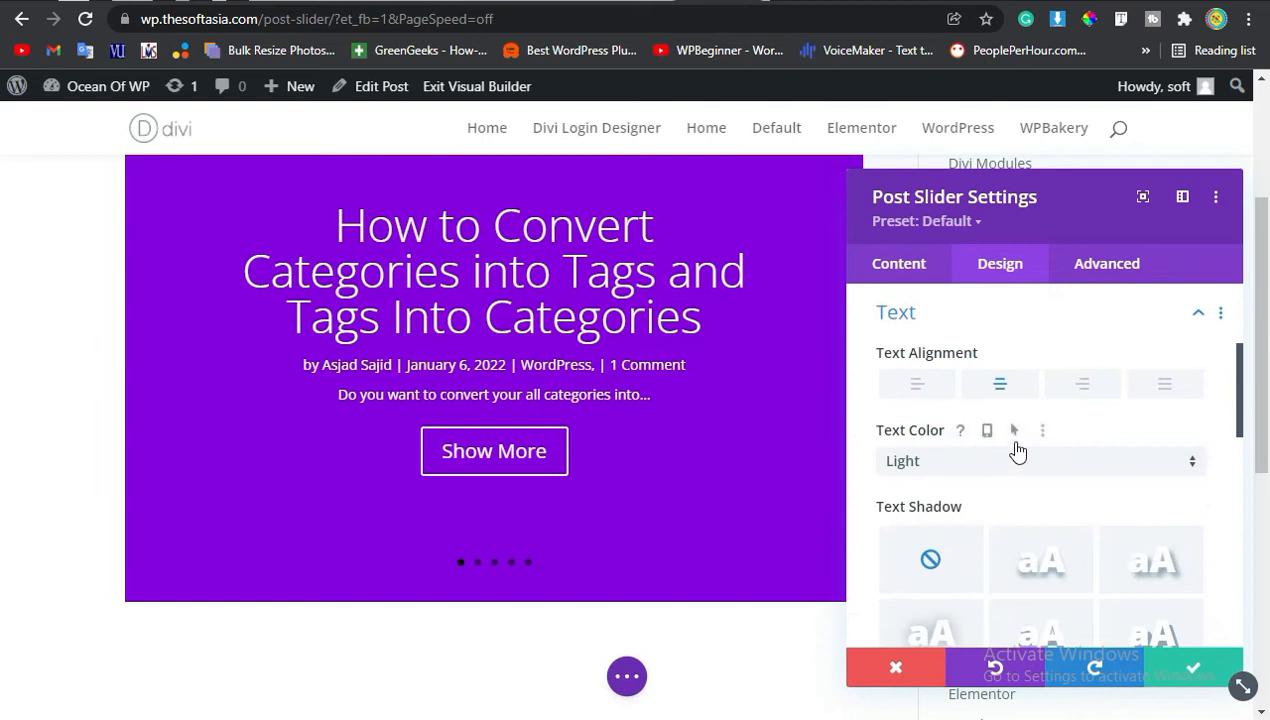
{"action": "scroll", "coordinate": [1100, 452], "scroll_direction": "up", "scroll_amount": 2}
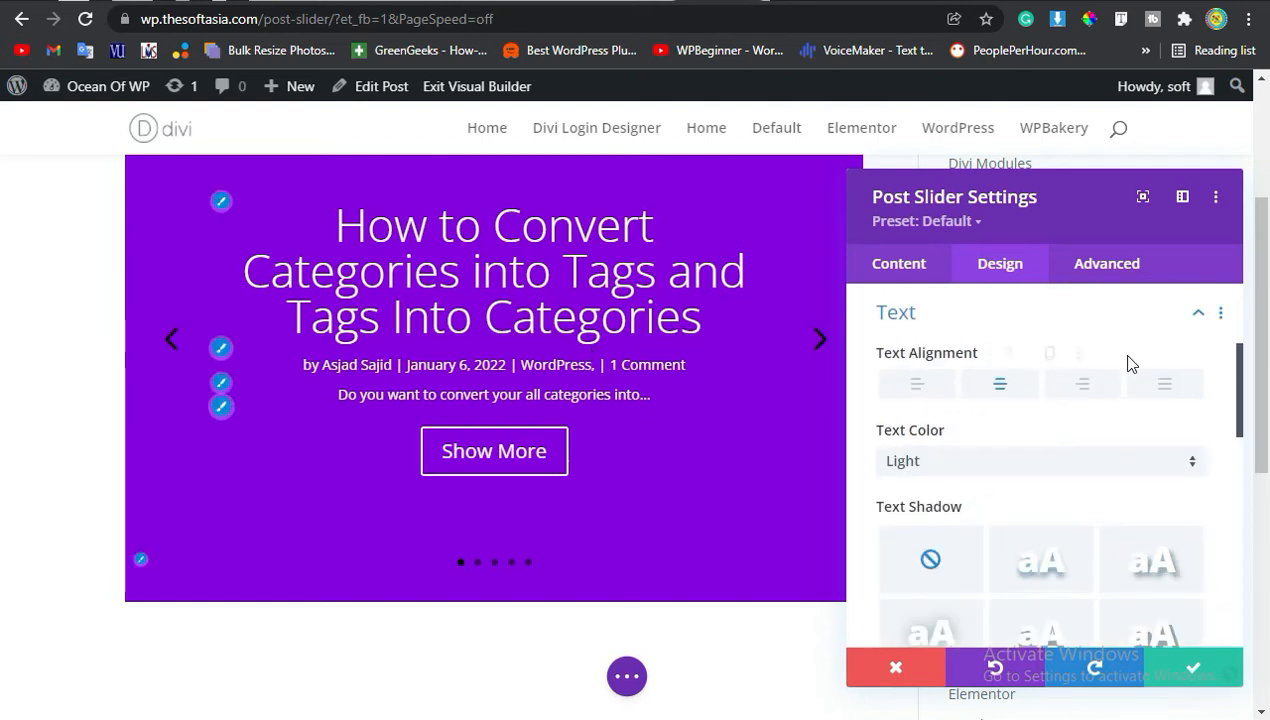
{"action": "left_click", "coordinate": [1080, 384]}
{"action": "left_click", "coordinate": [1155, 386]}
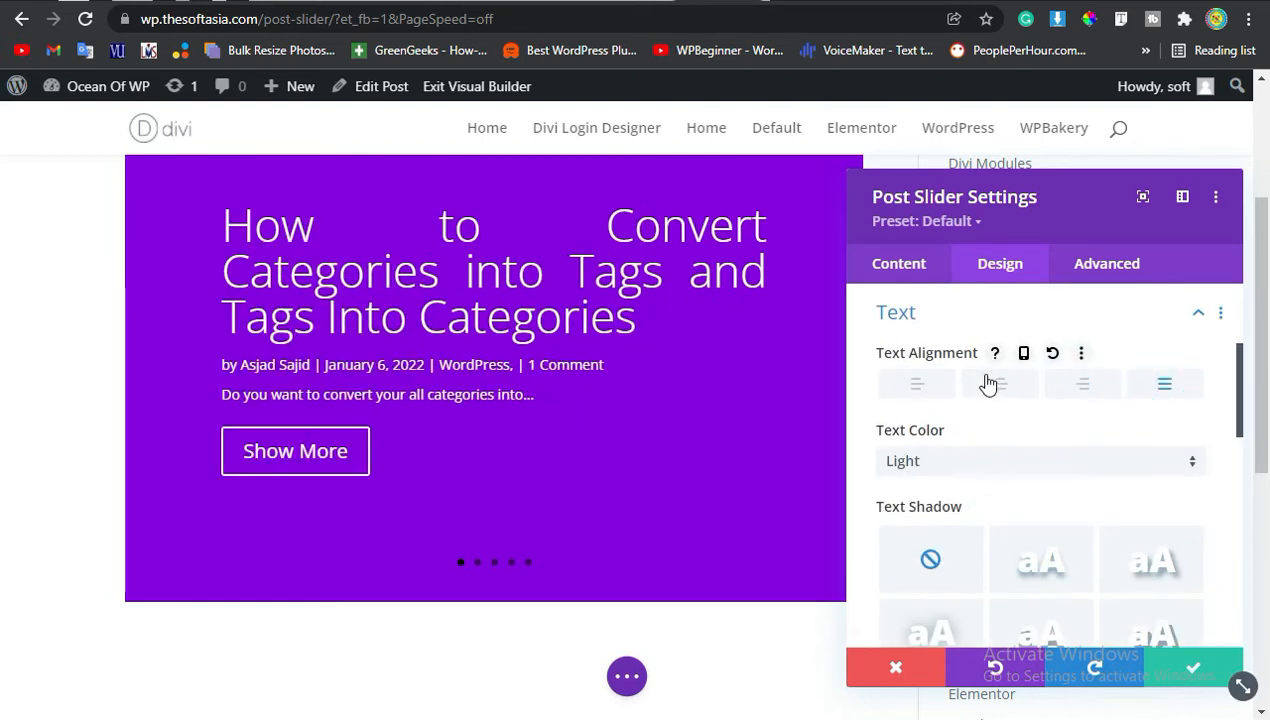
{"action": "left_click", "coordinate": [995, 382]}
{"action": "scroll", "coordinate": [978, 468], "scroll_direction": "down", "scroll_amount": 2}
{"action": "scroll", "coordinate": [980, 466], "scroll_direction": "up", "scroll_amount": 2}
{"action": "scroll", "coordinate": [1000, 480], "scroll_direction": "up", "scroll_amount": 1}
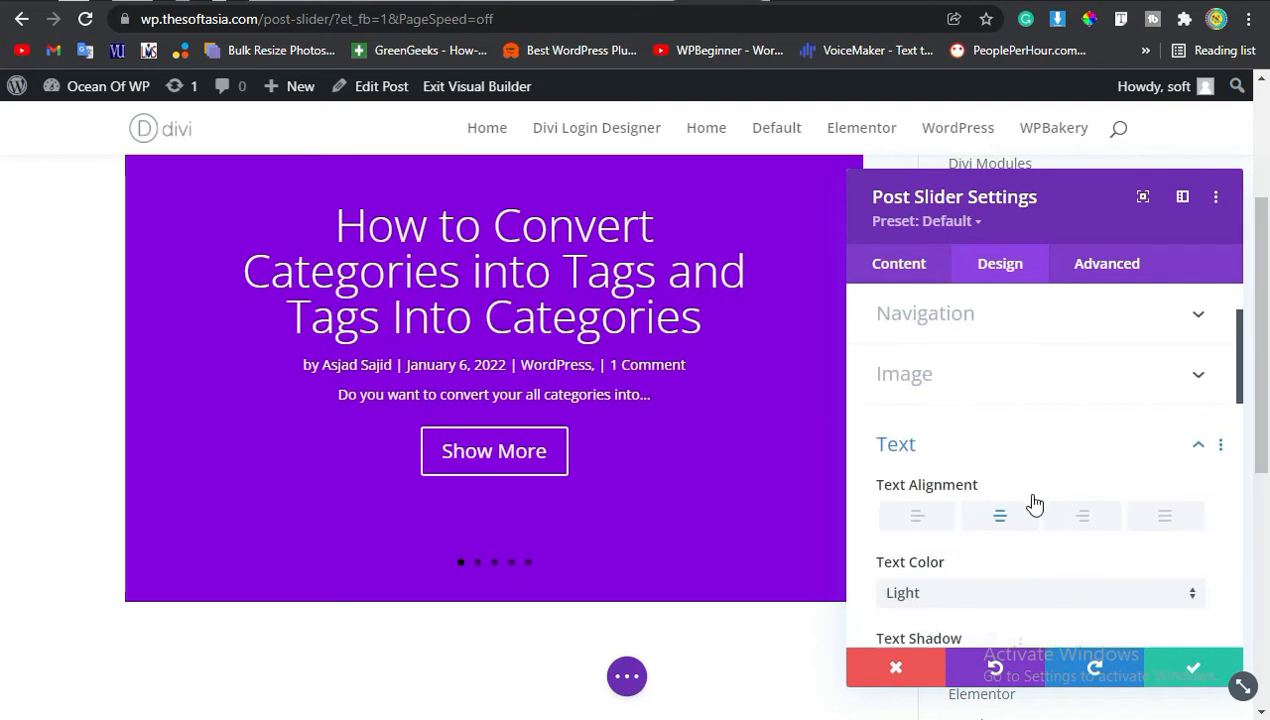
{"action": "left_click", "coordinate": [955, 445]}
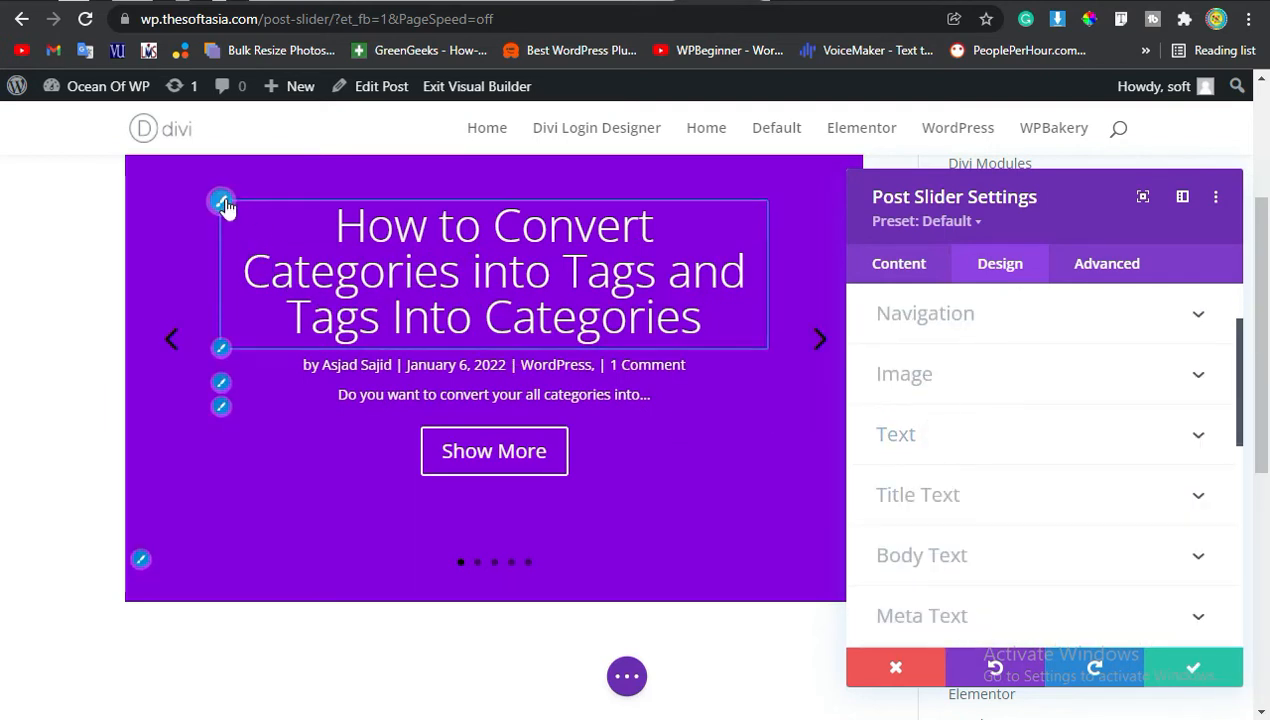
Set the slide title font to Alata with Bold font weight.
{"action": "left_click", "coordinate": [222, 203]}
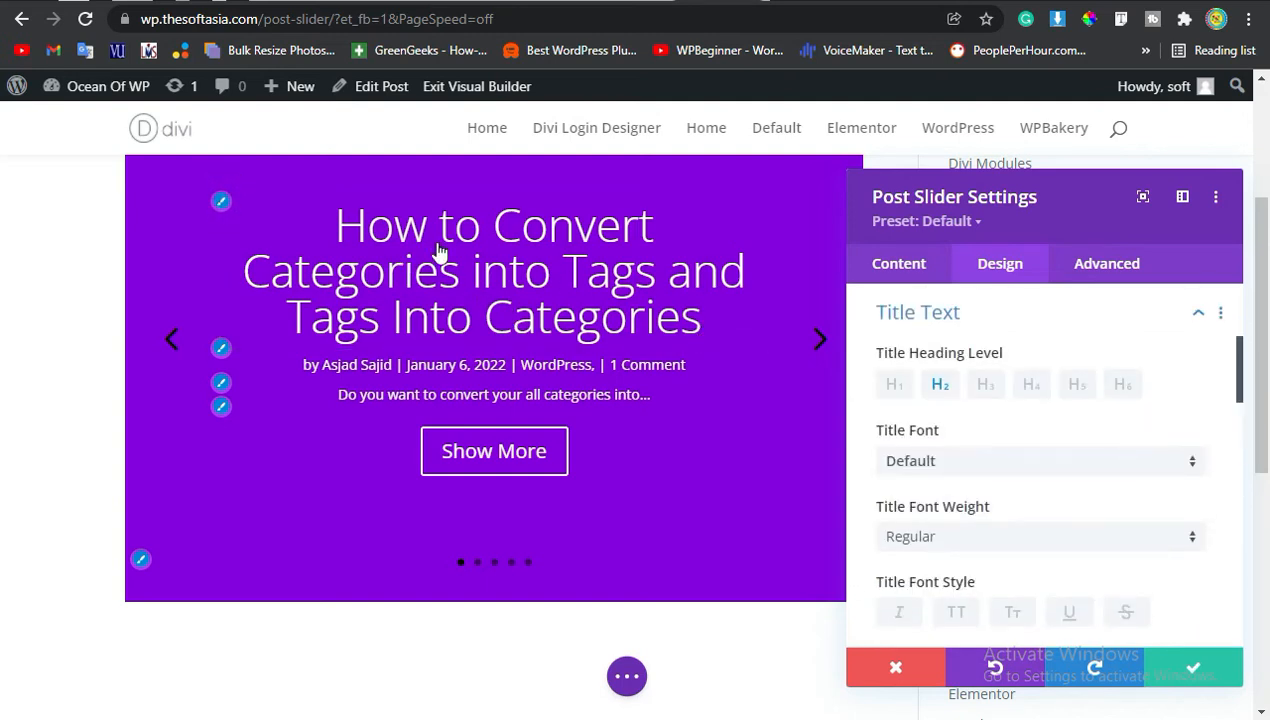
{"action": "left_click", "coordinate": [1009, 461]}
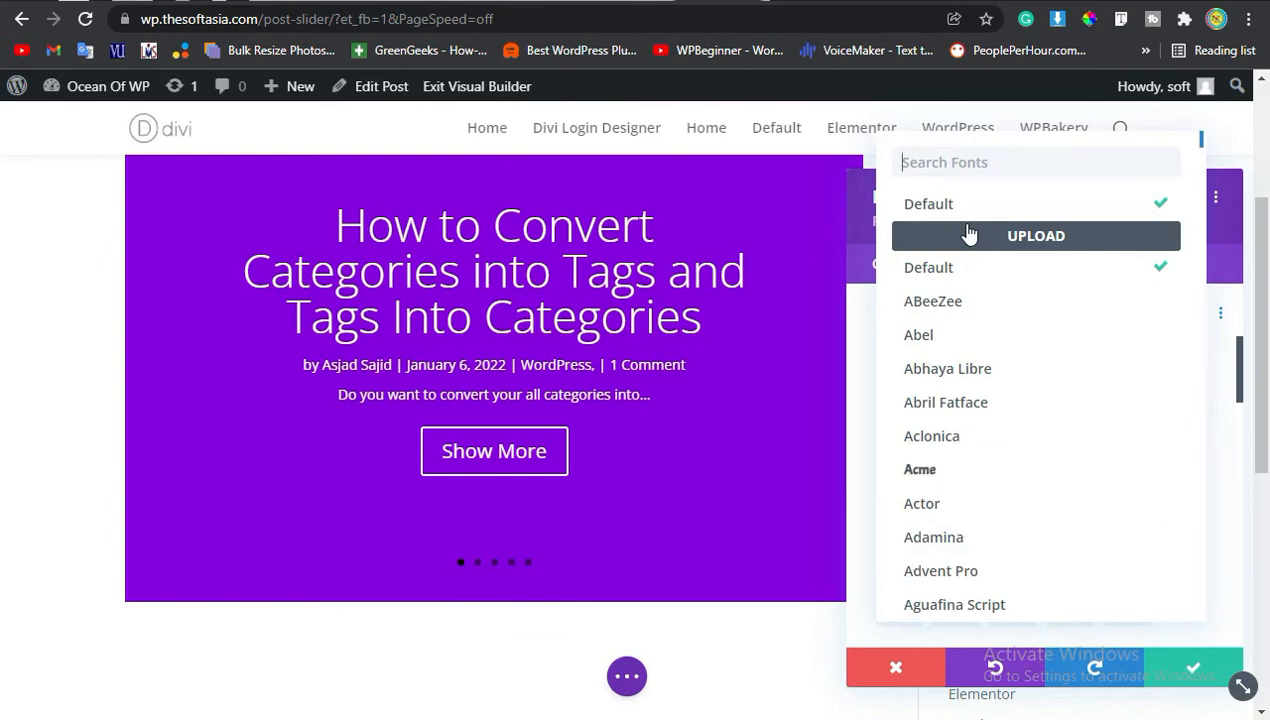
{"action": "type", "text": "la"}
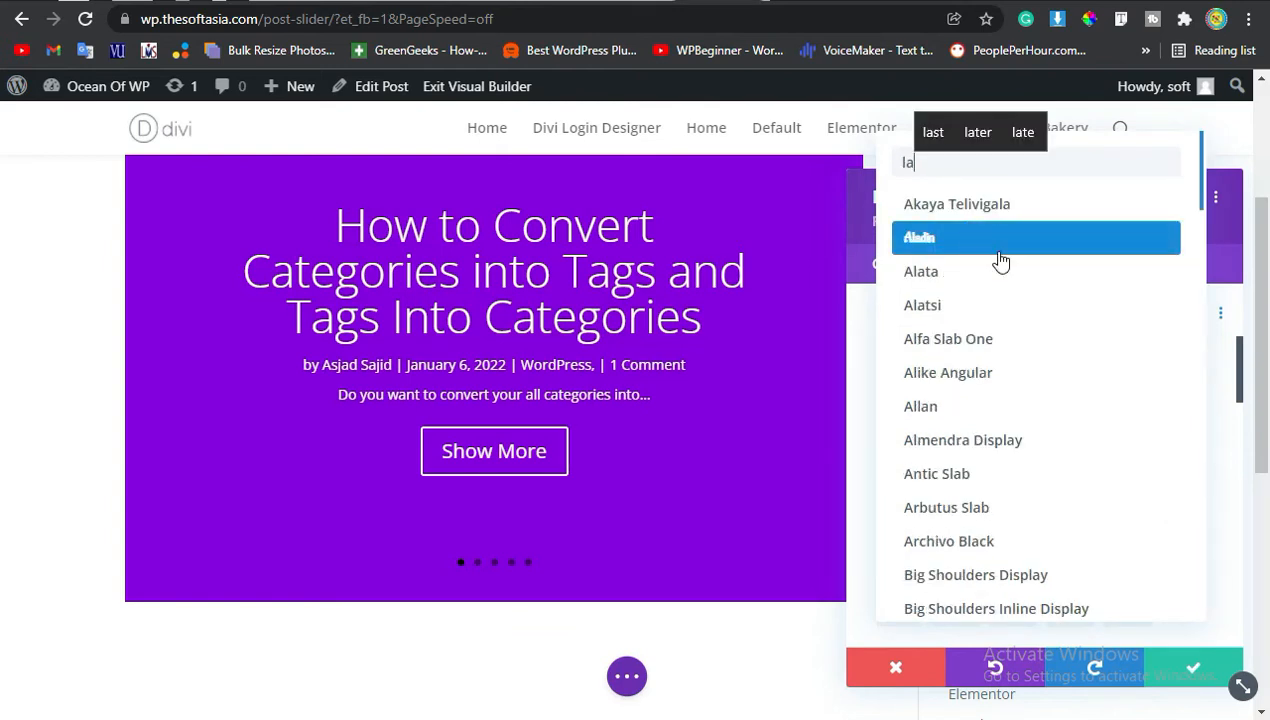
{"action": "left_click", "coordinate": [990, 273]}
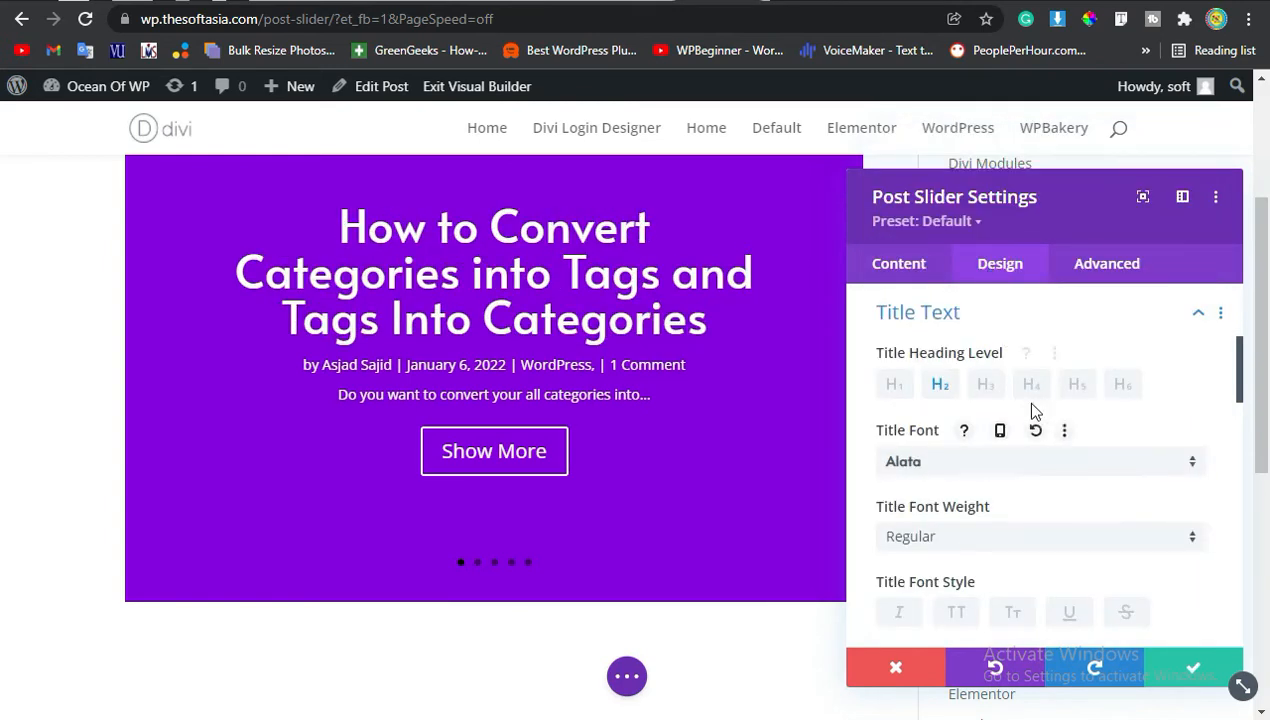
{"action": "scroll", "coordinate": [1033, 410], "scroll_direction": "down", "scroll_amount": 2}
{"action": "left_click", "coordinate": [898, 408]}
{"action": "left_click", "coordinate": [945, 458]}
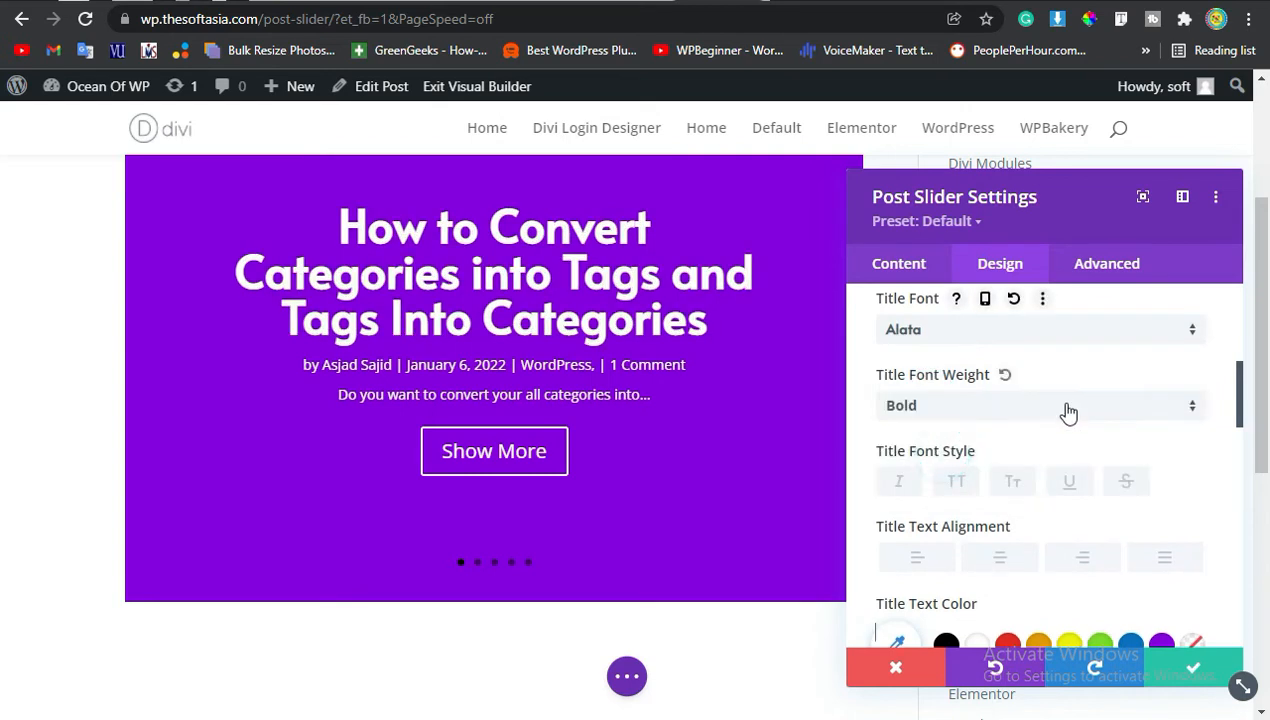
Set the title text color to yellow and nudge the title text size with its spinner.
{"action": "scroll", "coordinate": [1068, 411], "scroll_direction": "down", "scroll_amount": 2}
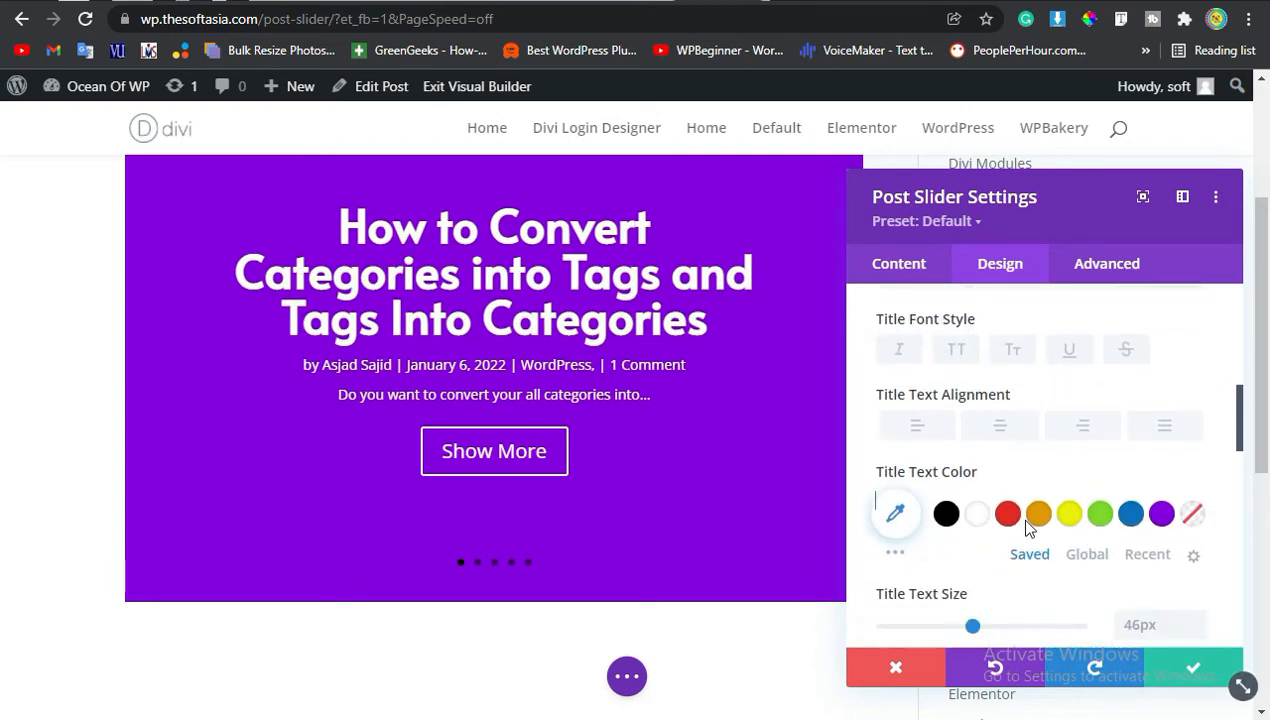
{"action": "left_click", "coordinate": [1069, 513]}
{"action": "scroll", "coordinate": [1034, 492], "scroll_direction": "down", "scroll_amount": 4}
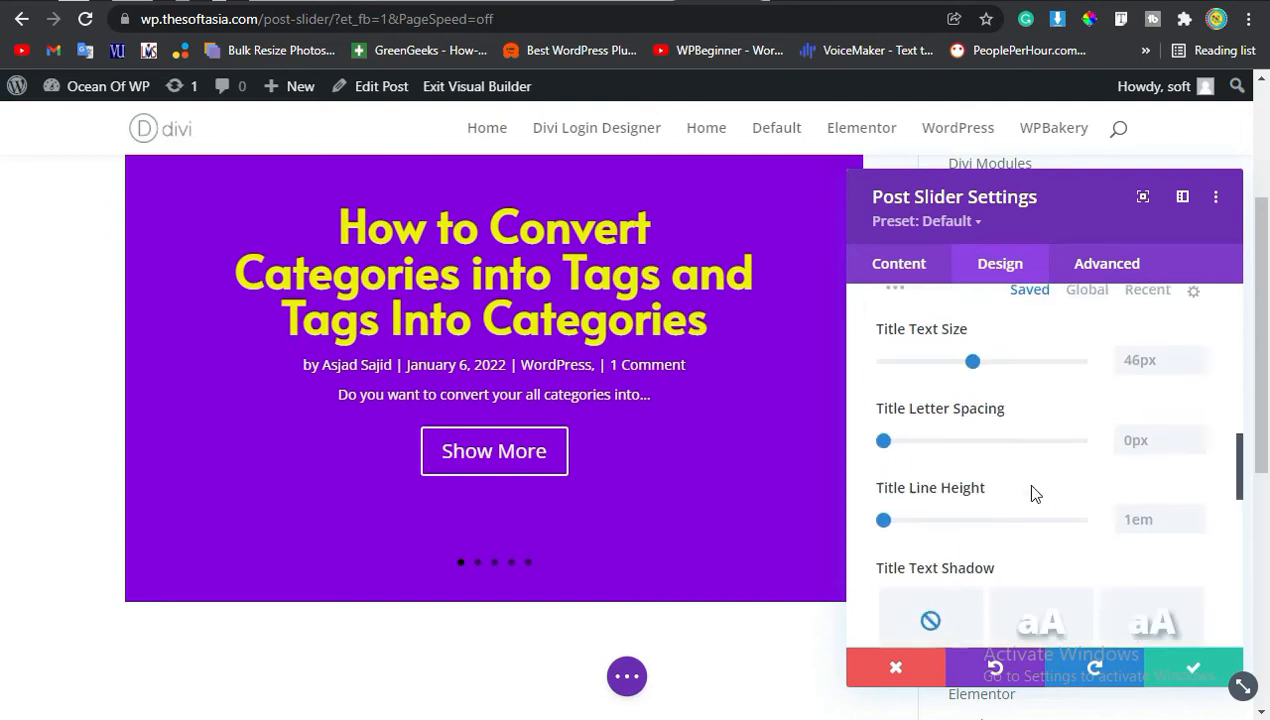
{"action": "left_click", "coordinate": [1196, 354]}
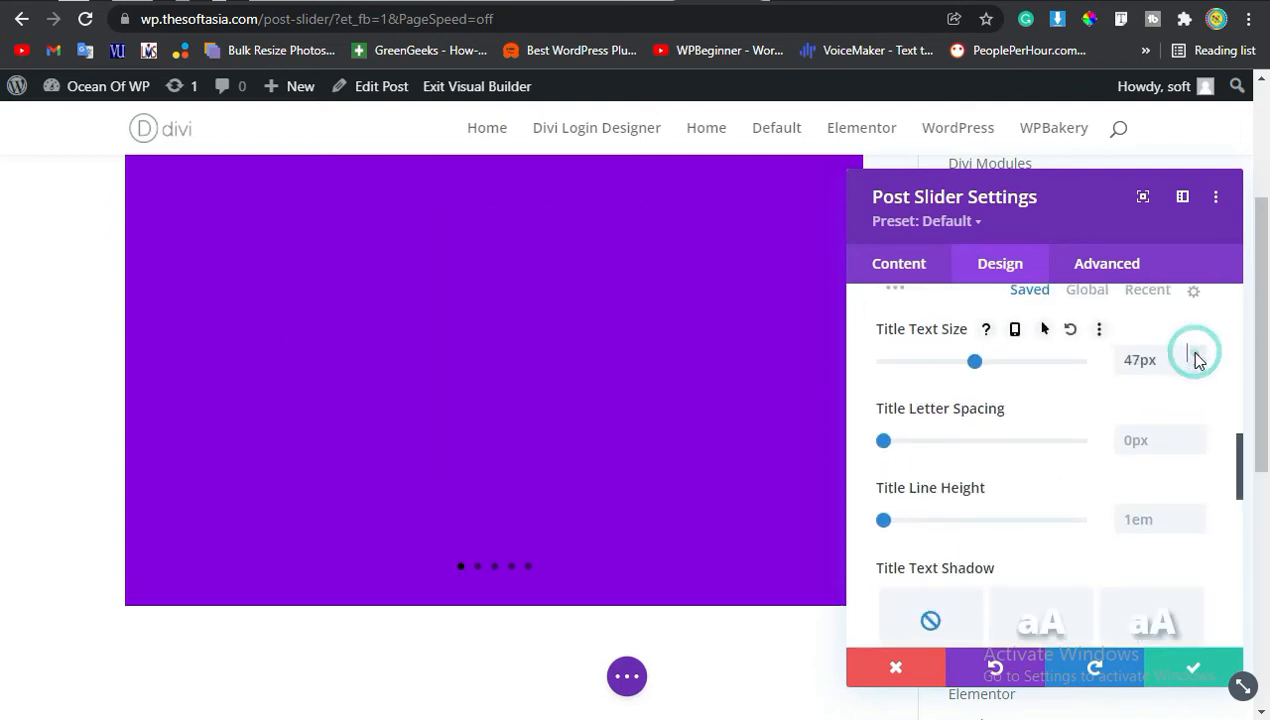
{"action": "left_click", "coordinate": [1196, 366]}
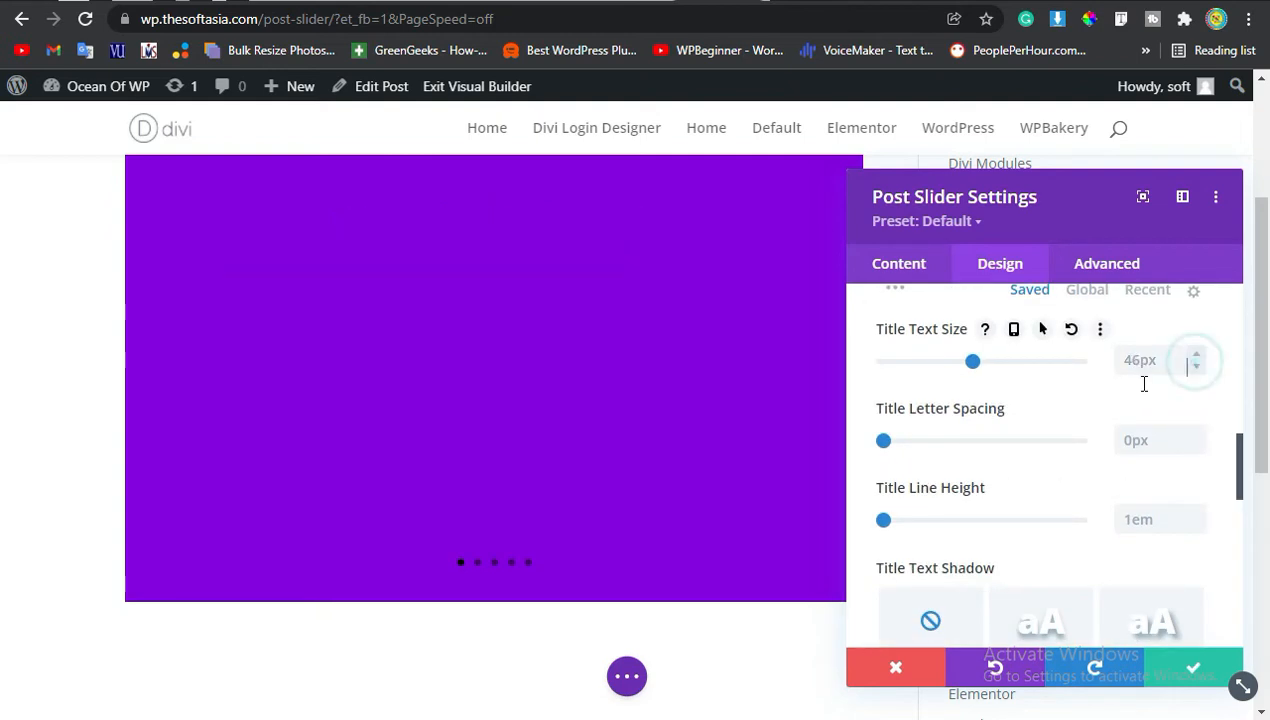
{"action": "left_click", "coordinate": [1196, 366]}
Apply the second title text shadow preset.
{"action": "scroll", "coordinate": [990, 455], "scroll_direction": "down", "scroll_amount": 2}
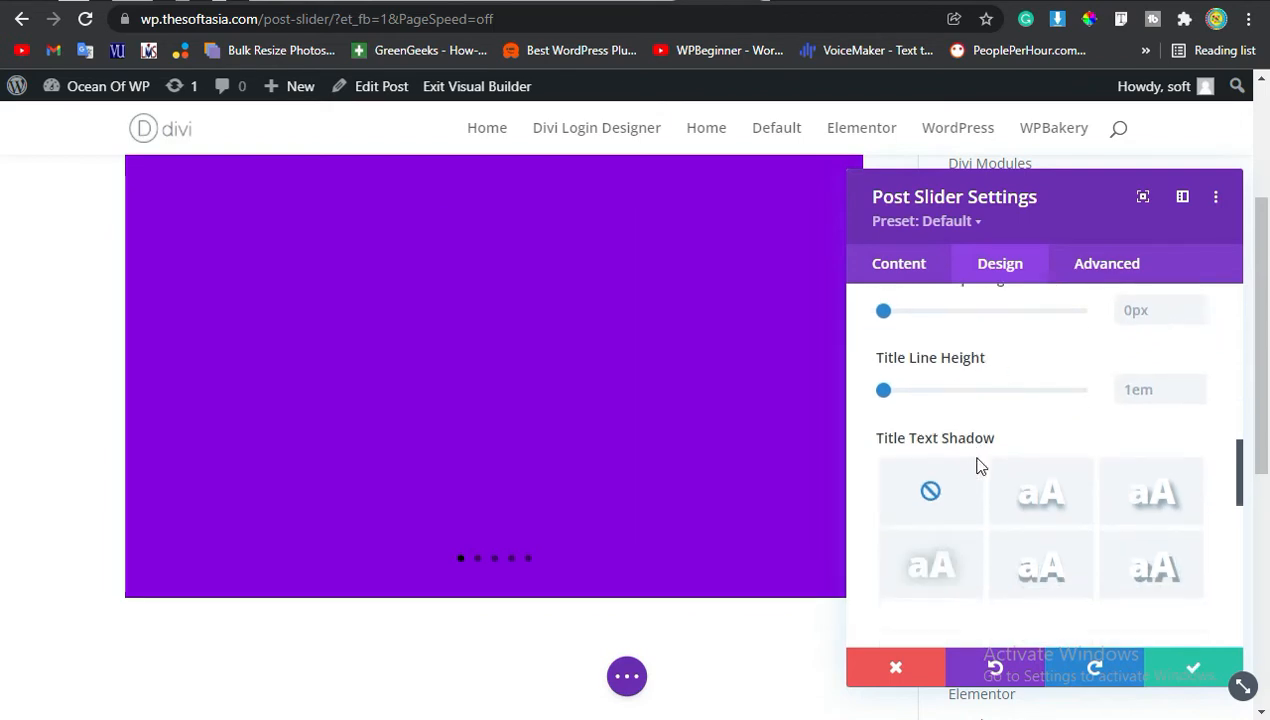
{"action": "left_click", "coordinate": [1032, 484]}
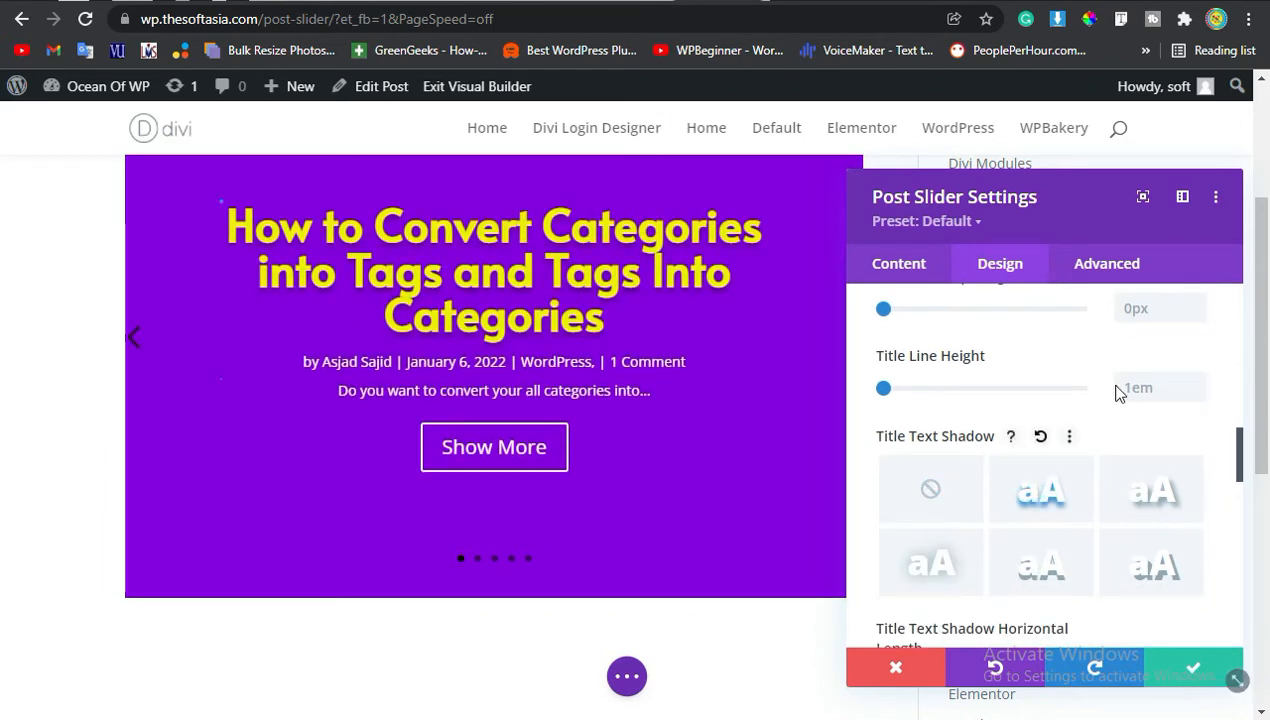
{"action": "scroll", "coordinate": [1118, 392], "scroll_direction": "down", "scroll_amount": 4}
{"action": "scroll", "coordinate": [1075, 425], "scroll_direction": "up", "scroll_amount": 7}
{"action": "scroll", "coordinate": [1073, 437], "scroll_direction": "up", "scroll_amount": 3}
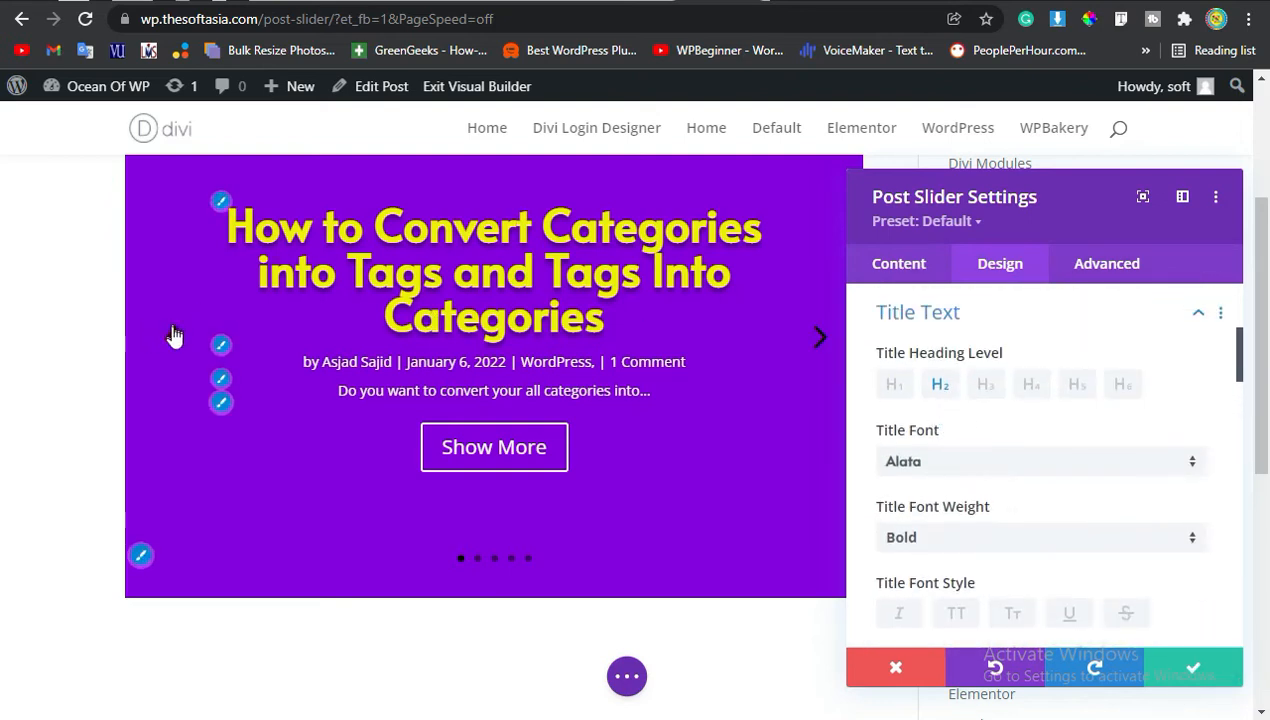
Change the meta text font and set the meta font weight to Bold.
{"action": "left_click", "coordinate": [222, 345]}
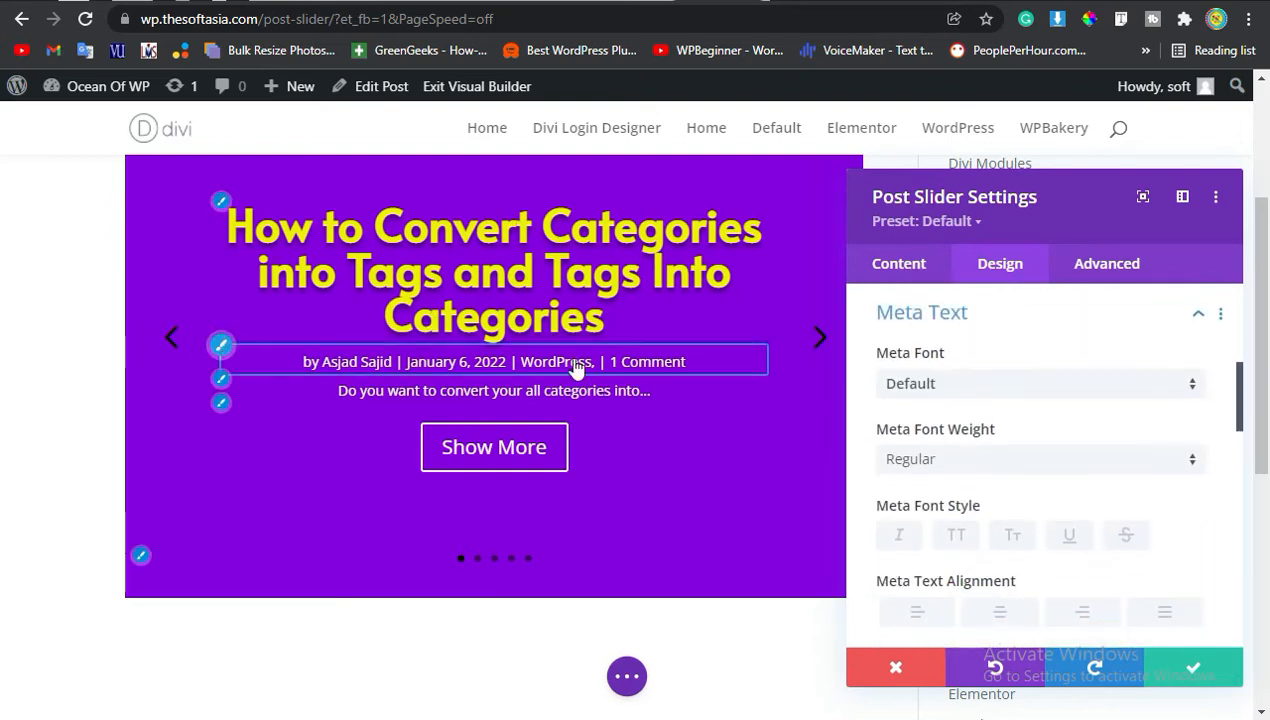
{"action": "left_click", "coordinate": [993, 388]}
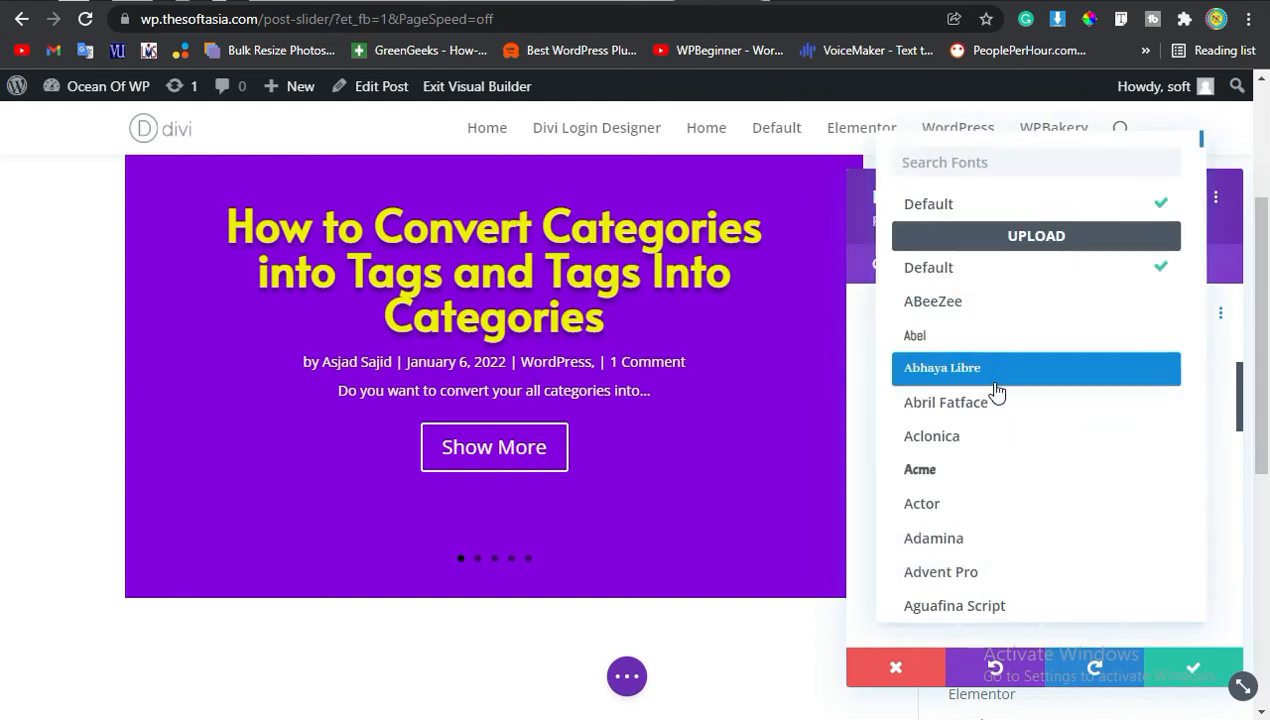
{"action": "left_click", "coordinate": [1037, 521]}
{"action": "scroll", "coordinate": [1116, 470], "scroll_direction": "down", "scroll_amount": 1}
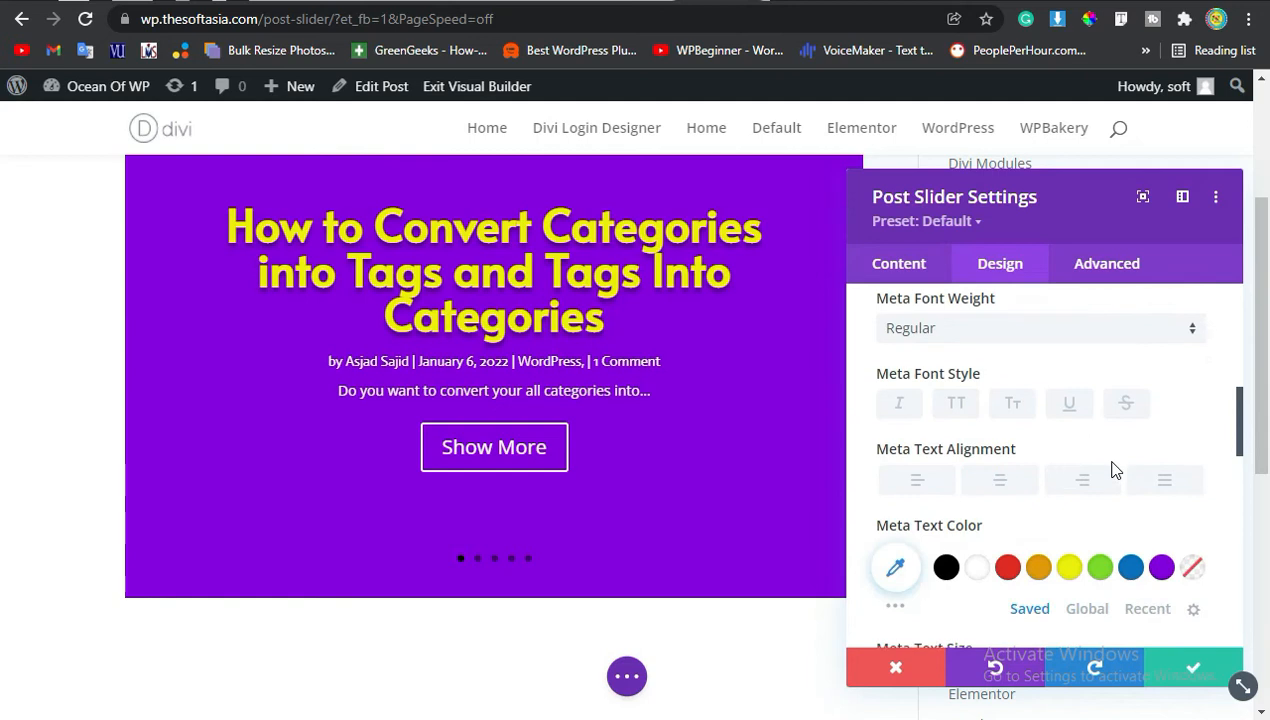
{"action": "left_click", "coordinate": [955, 340]}
{"action": "left_click", "coordinate": [948, 377]}
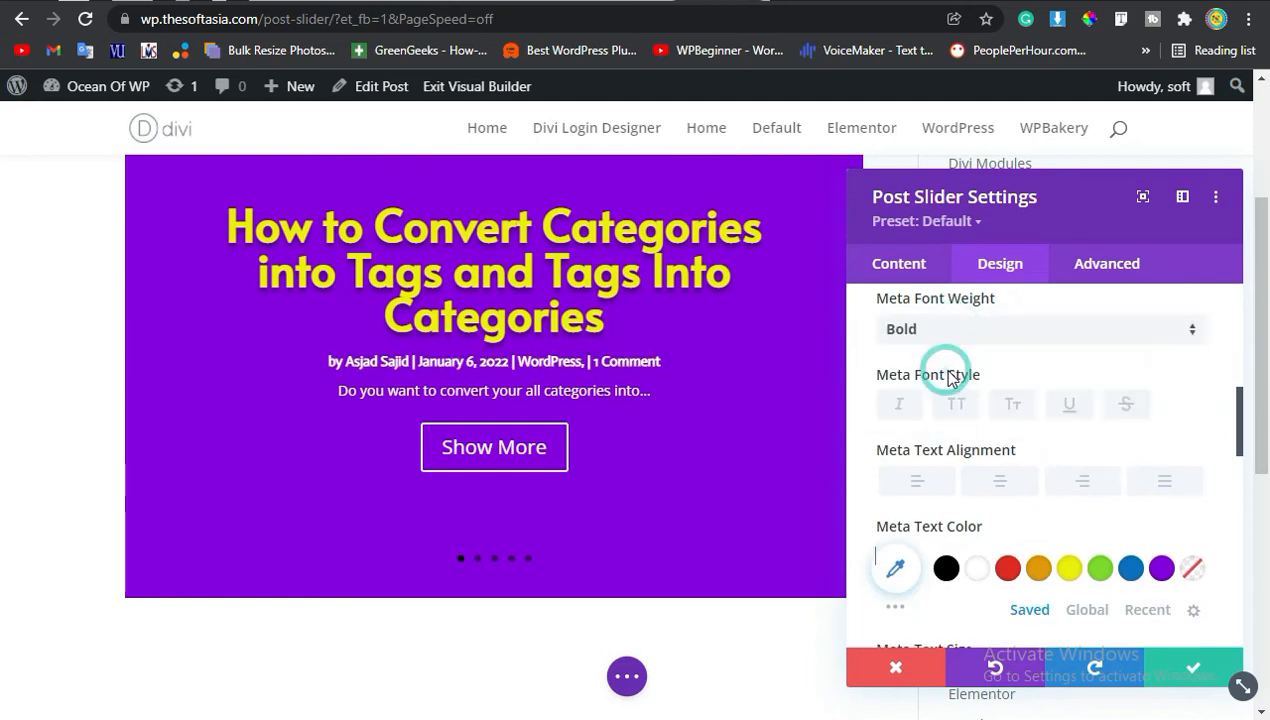
{"action": "scroll", "coordinate": [1003, 387], "scroll_direction": "down", "scroll_amount": 1}
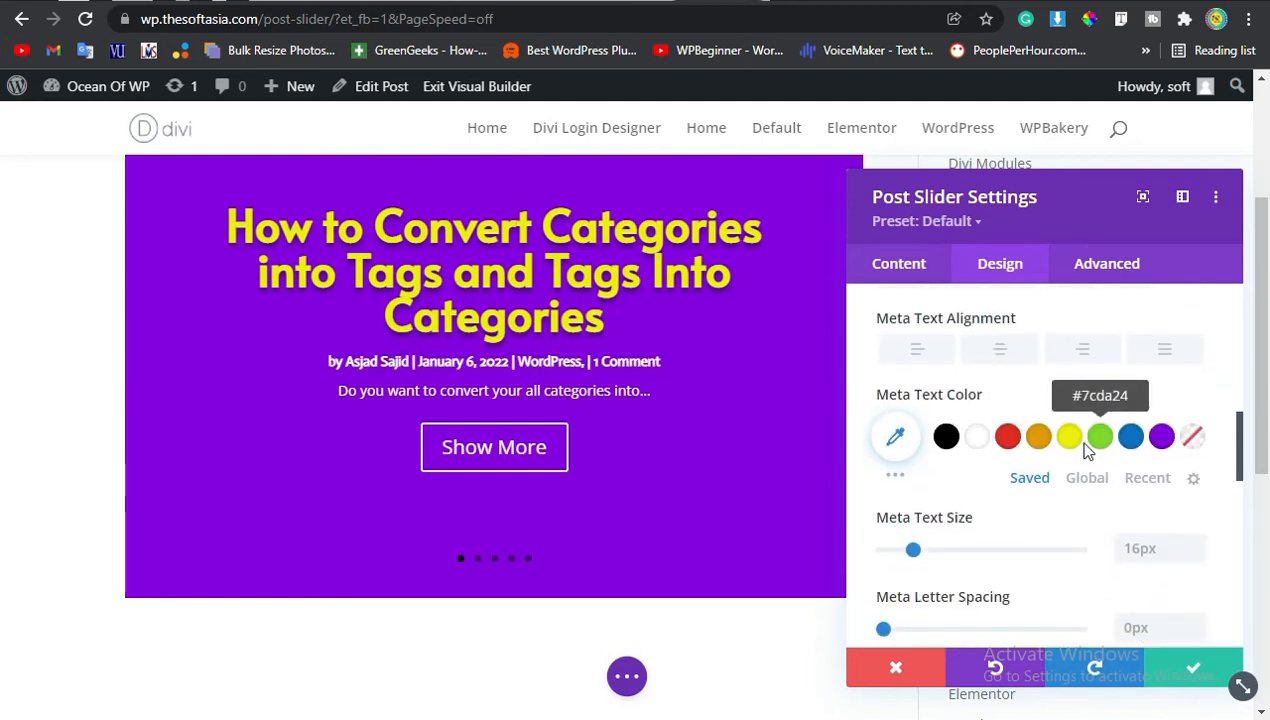
Set the meta text color to green #7cda24 and the meta text size to 18px.
{"action": "left_click", "coordinate": [1110, 443]}
{"action": "scroll", "coordinate": [1185, 502], "scroll_direction": "down", "scroll_amount": 2}
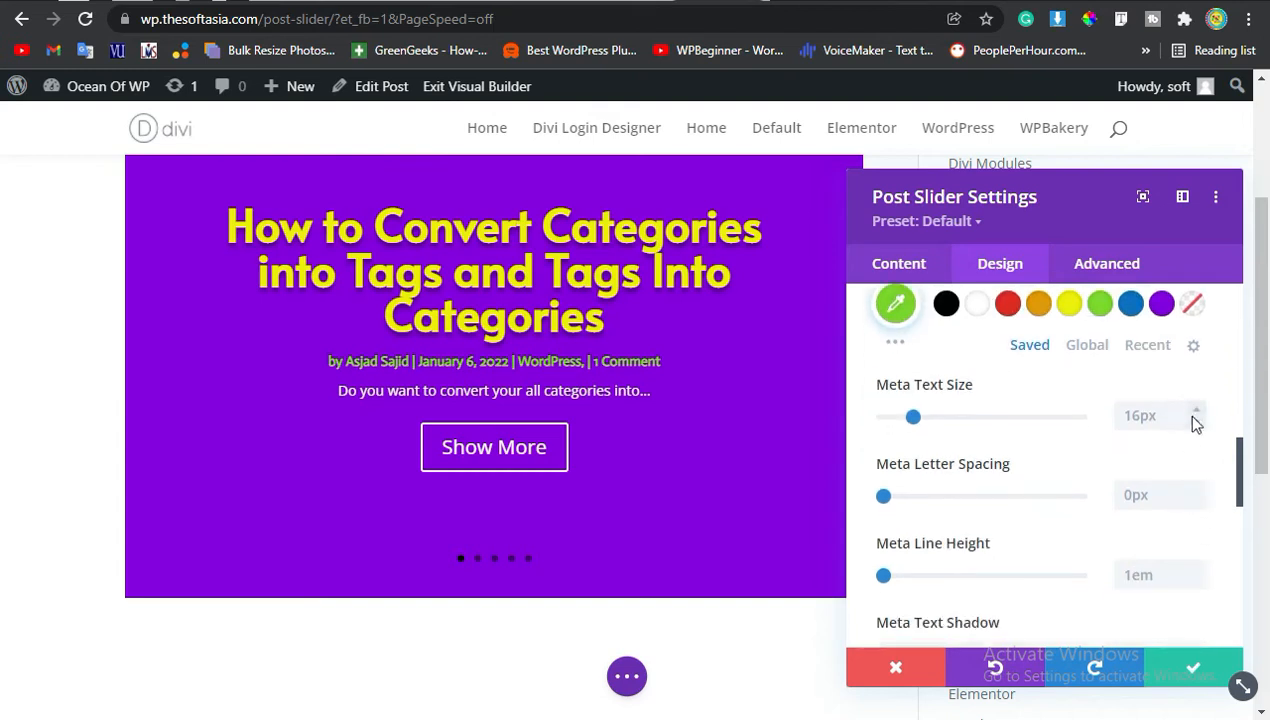
{"action": "left_click", "coordinate": [1196, 410]}
{"action": "left_click", "coordinate": [1196, 410]}
{"action": "left_click", "coordinate": [1196, 410]}
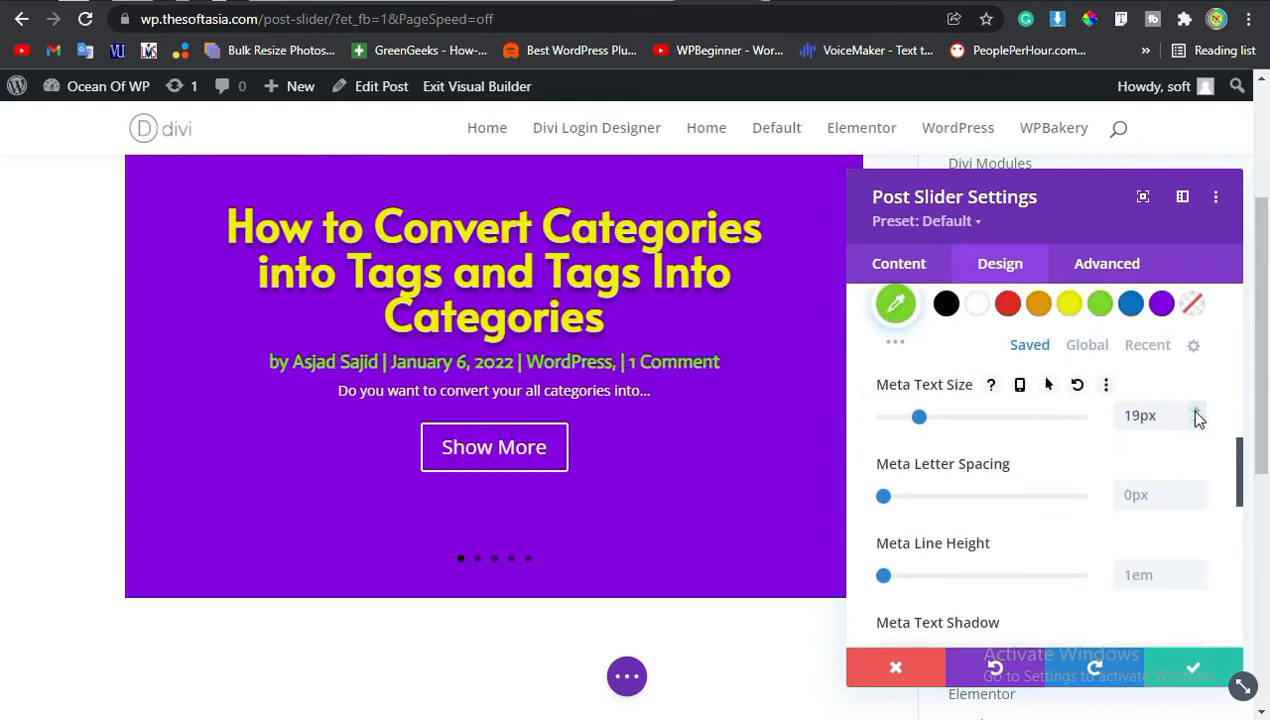
{"action": "left_click", "coordinate": [1196, 410]}
{"action": "left_click", "coordinate": [1196, 421]}
{"action": "left_click", "coordinate": [1196, 421]}
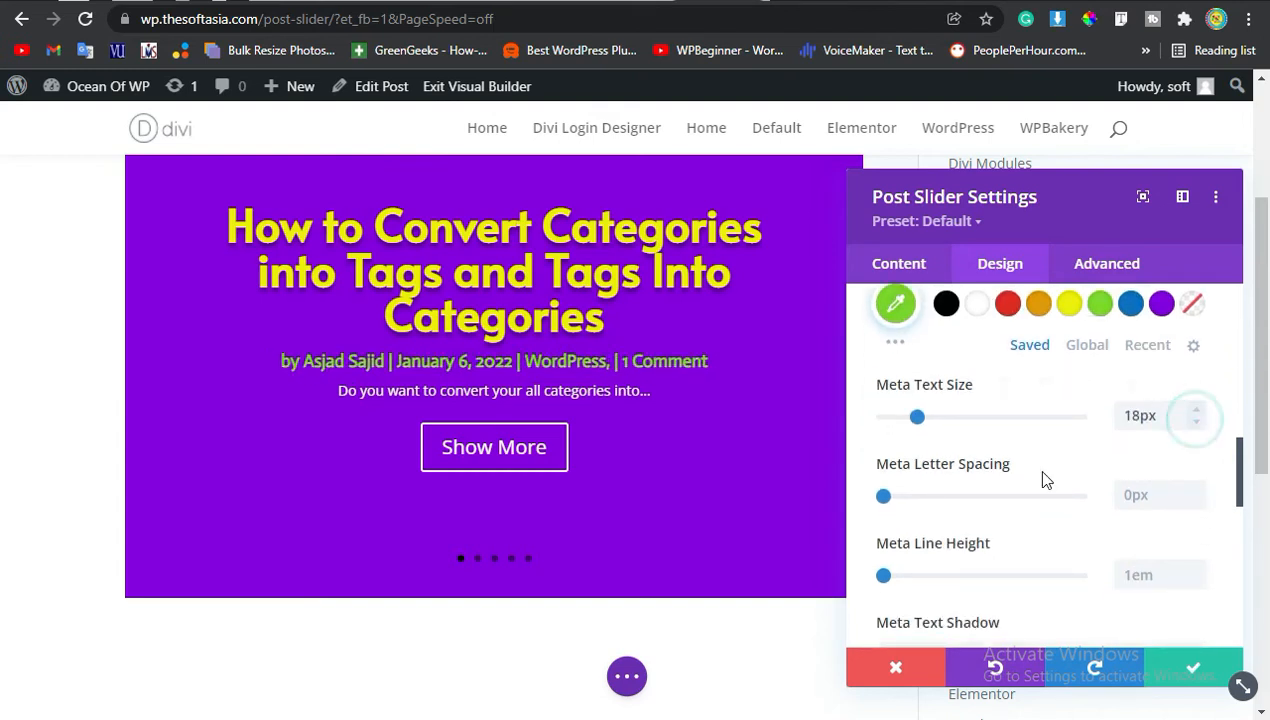
Open the body text settings and set the body font to Acme with Bold font weight.
{"action": "scroll", "coordinate": [1077, 482], "scroll_direction": "down", "scroll_amount": 1}
{"action": "scroll", "coordinate": [1077, 482], "scroll_direction": "up", "scroll_amount": 5}
{"action": "scroll", "coordinate": [1012, 425], "scroll_direction": "up", "scroll_amount": 2}
{"action": "left_click", "coordinate": [1006, 445]}
{"action": "scroll", "coordinate": [1003, 440], "scroll_direction": "down", "scroll_amount": 2}
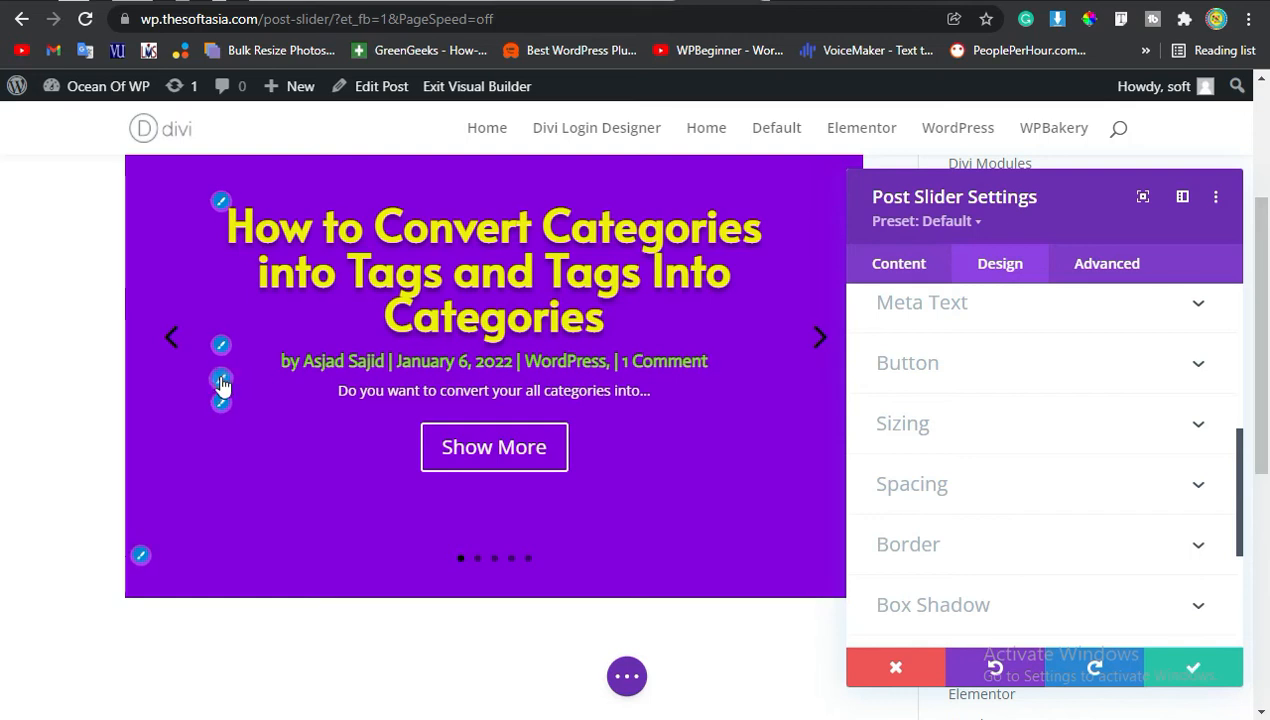
{"action": "left_click", "coordinate": [221, 381]}
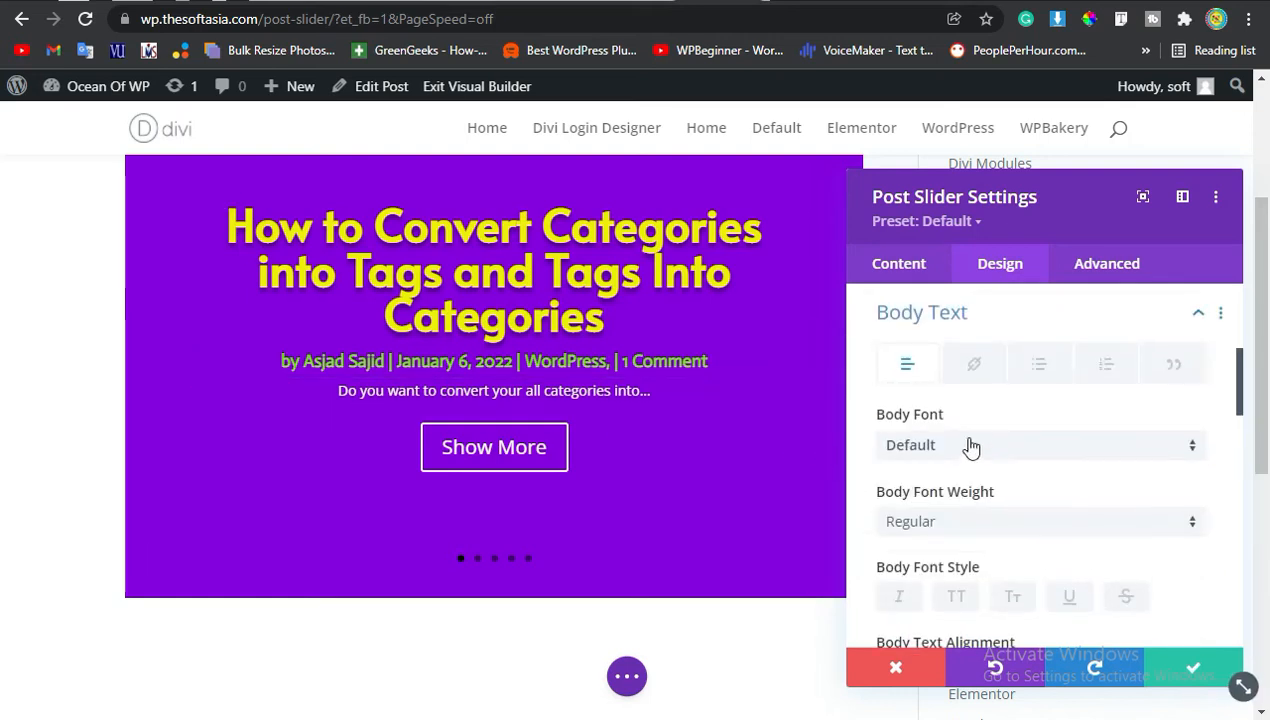
{"action": "left_click", "coordinate": [966, 445]}
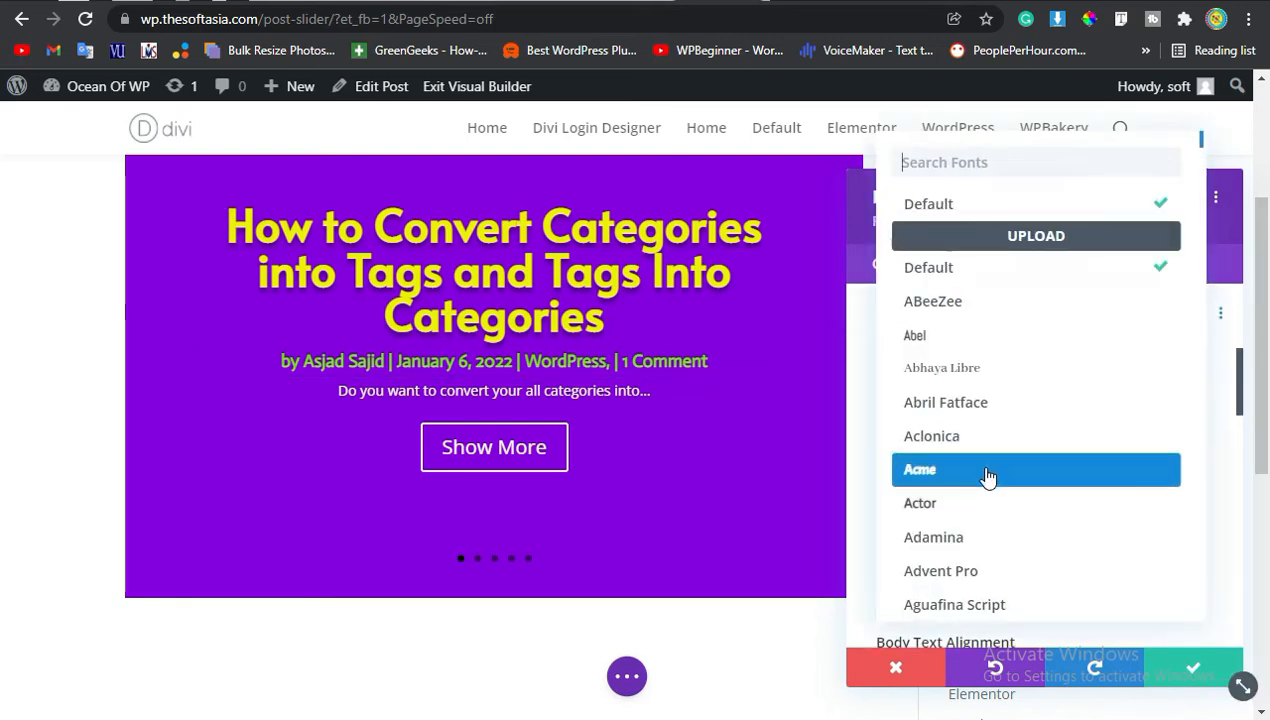
{"action": "left_click", "coordinate": [988, 476]}
{"action": "left_click", "coordinate": [979, 531]}
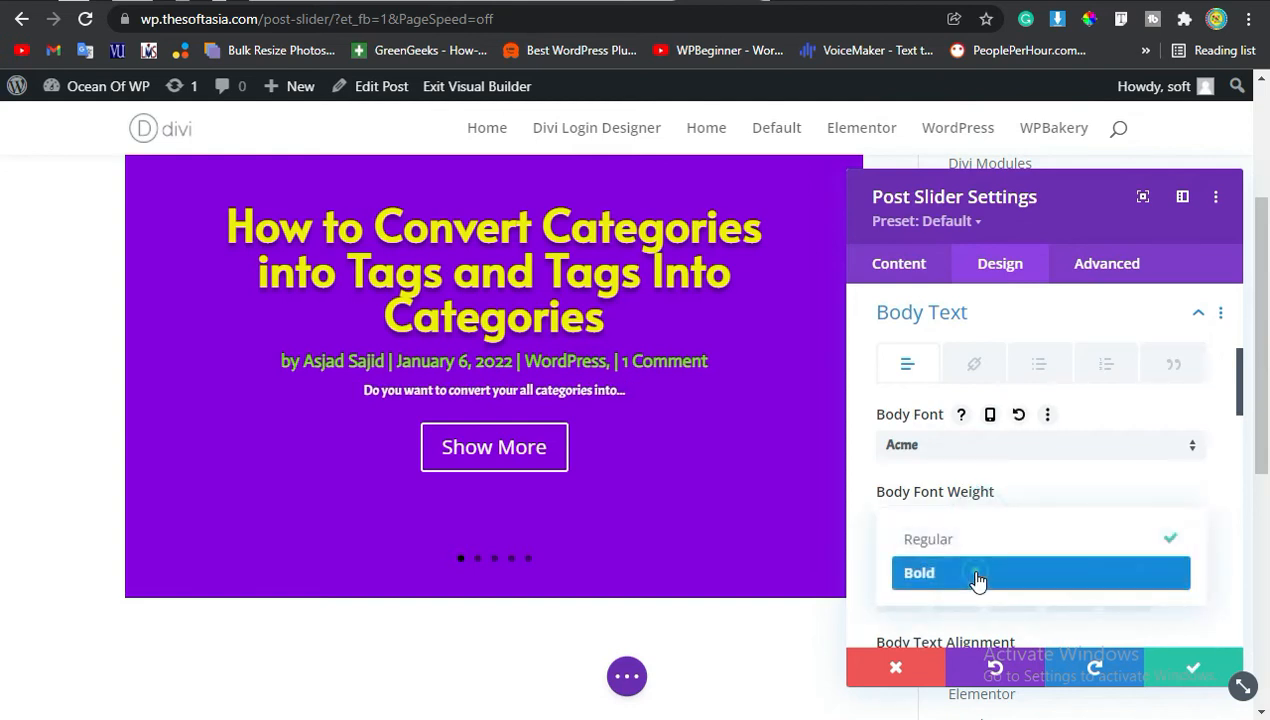
{"action": "left_click", "coordinate": [975, 578]}
Set the body text color to white.
{"action": "scroll", "coordinate": [951, 418], "scroll_direction": "down", "scroll_amount": 2}
{"action": "scroll", "coordinate": [1046, 424], "scroll_direction": "down", "scroll_amount": 2}
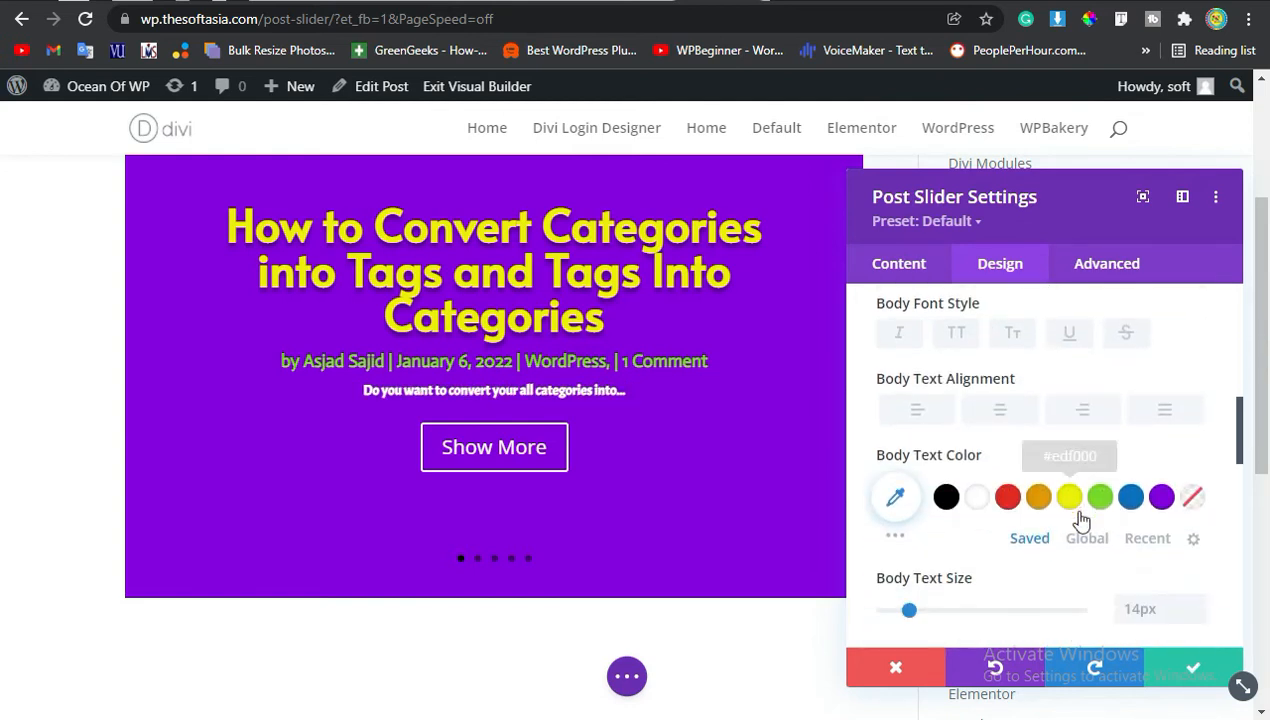
{"action": "left_click", "coordinate": [1006, 500]}
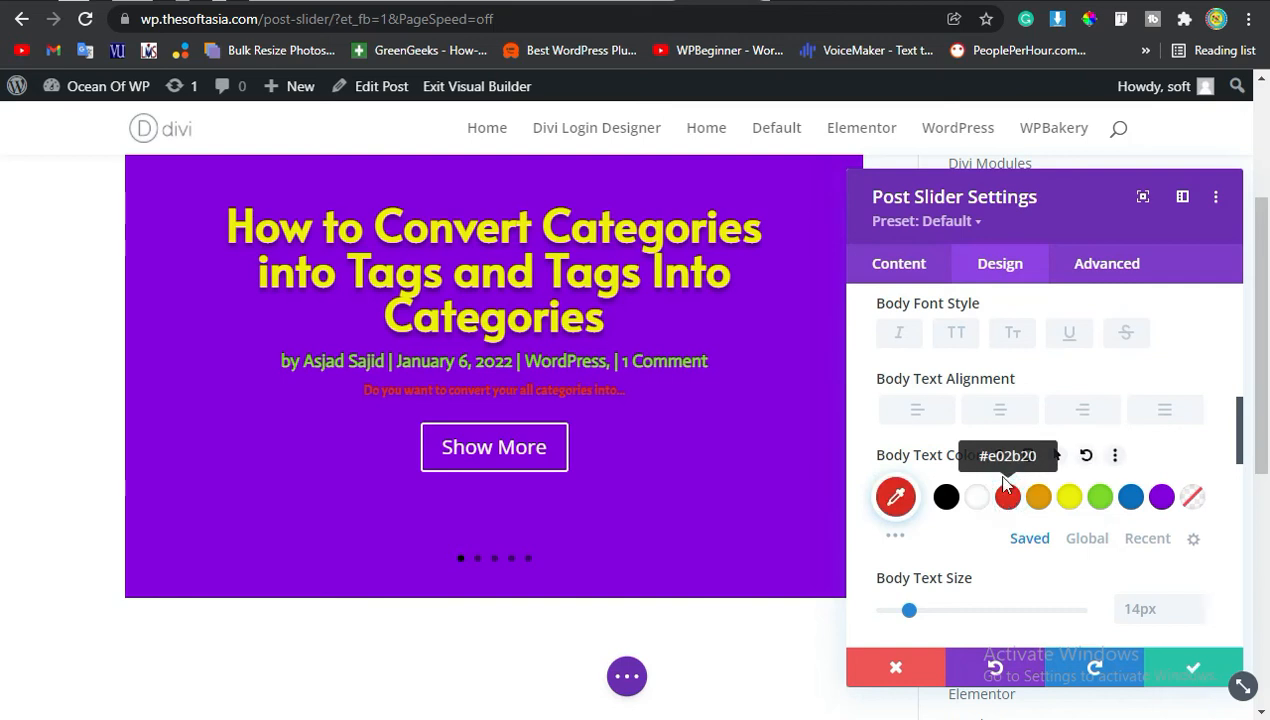
{"action": "scroll", "coordinate": [1093, 462], "scroll_direction": "down", "scroll_amount": 4}
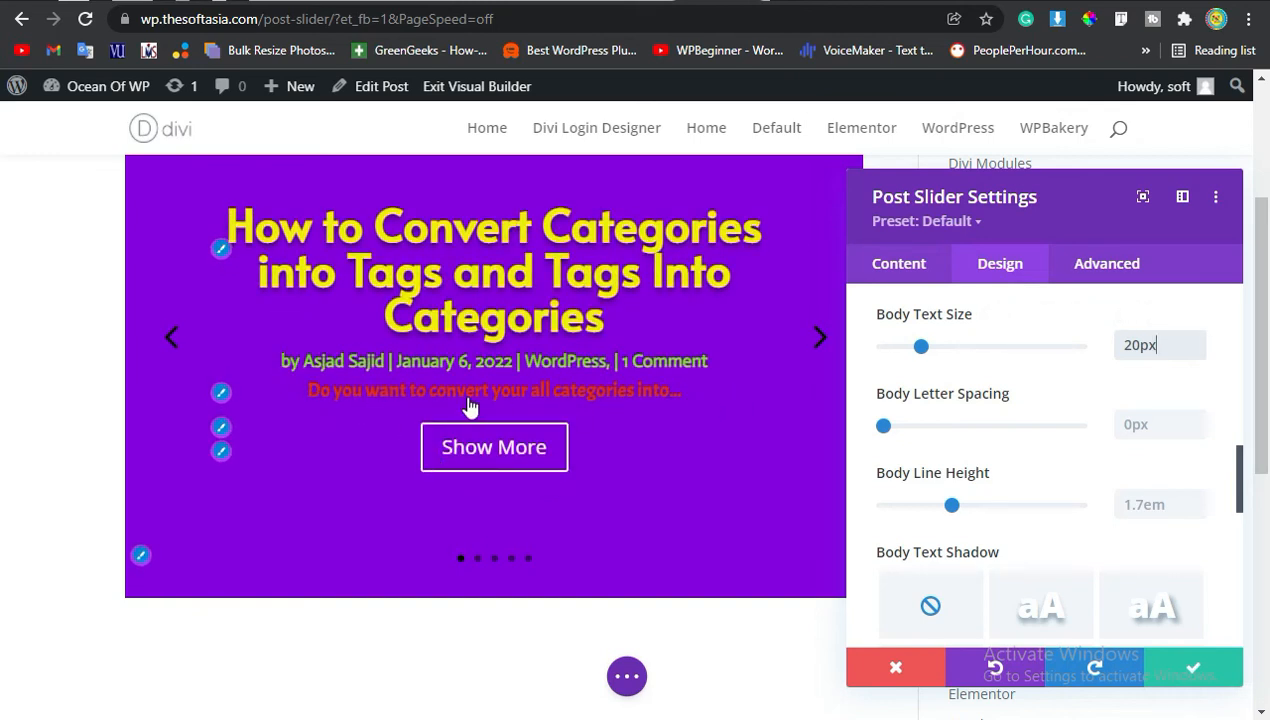
{"action": "scroll", "coordinate": [1035, 425], "scroll_direction": "up", "scroll_amount": 4}
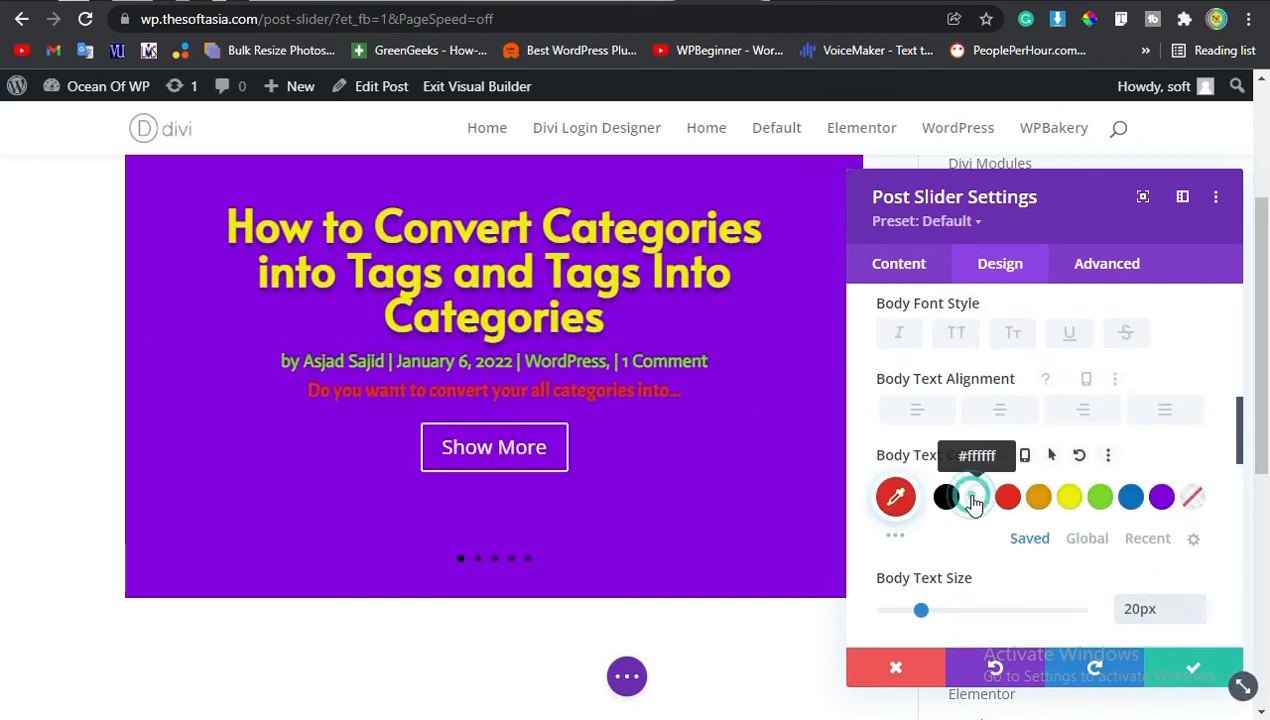
{"action": "left_click", "coordinate": [975, 497]}
Turn on custom styles for the slider button.
{"action": "scroll", "coordinate": [975, 500], "scroll_direction": "down", "scroll_amount": 2}
{"action": "scroll", "coordinate": [1160, 480], "scroll_direction": "up", "scroll_amount": 5}
{"action": "scroll", "coordinate": [978, 494], "scroll_direction": "down", "scroll_amount": 5}
{"action": "scroll", "coordinate": [960, 485], "scroll_direction": "down", "scroll_amount": 5}
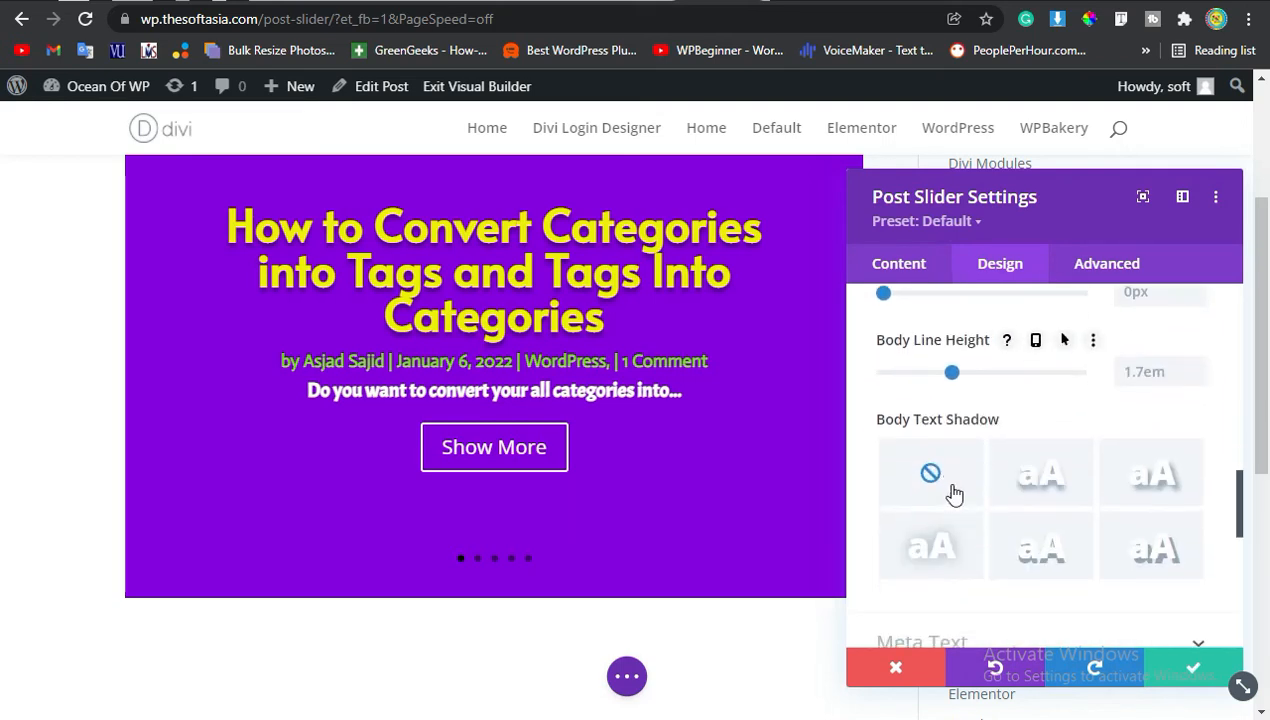
{"action": "left_click", "coordinate": [941, 441]}
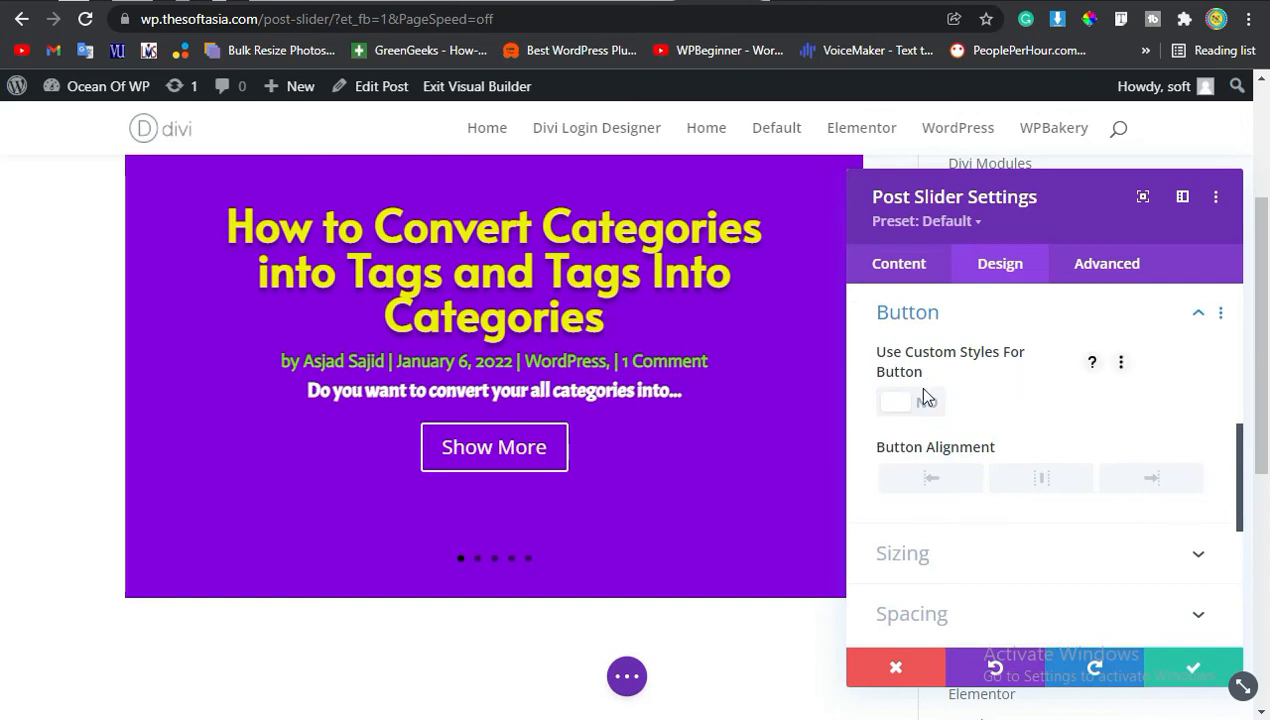
{"action": "left_click", "coordinate": [905, 402]}
Set the button text color to black.
{"action": "scroll", "coordinate": [1046, 459], "scroll_direction": "down", "scroll_amount": 1}
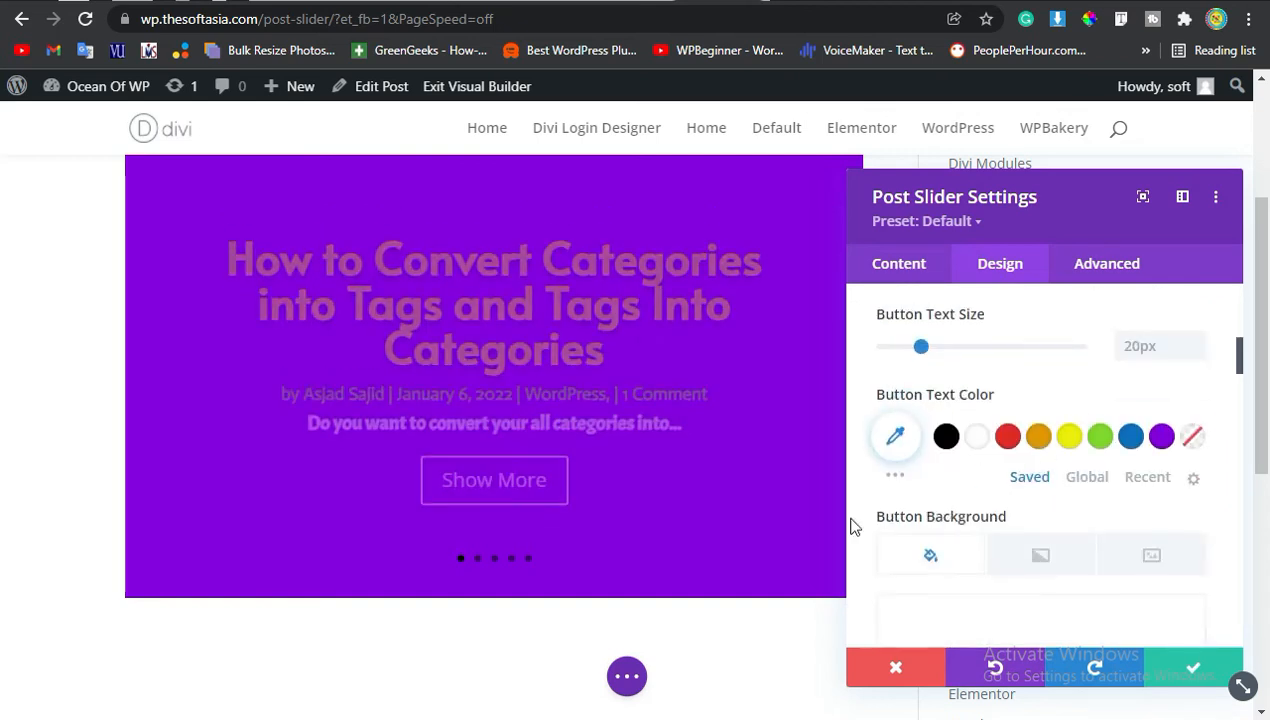
{"action": "left_click", "coordinate": [946, 437]}
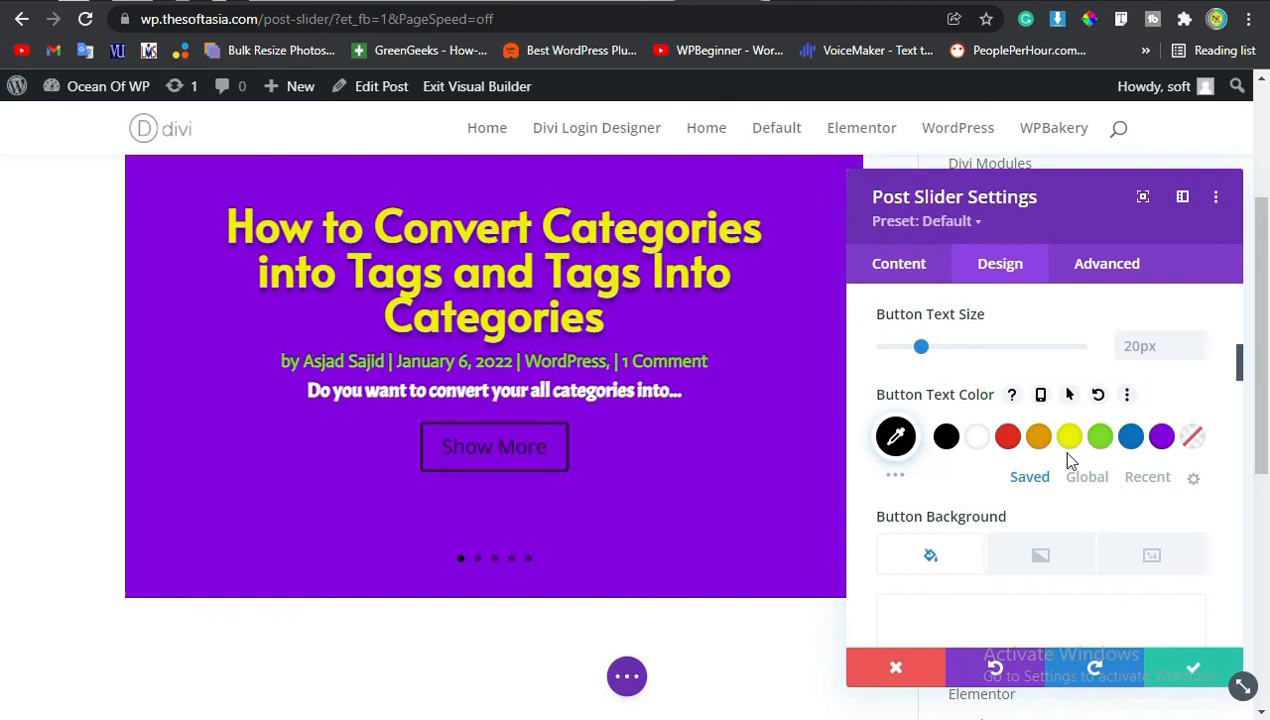
{"action": "left_click", "coordinate": [977, 440]}
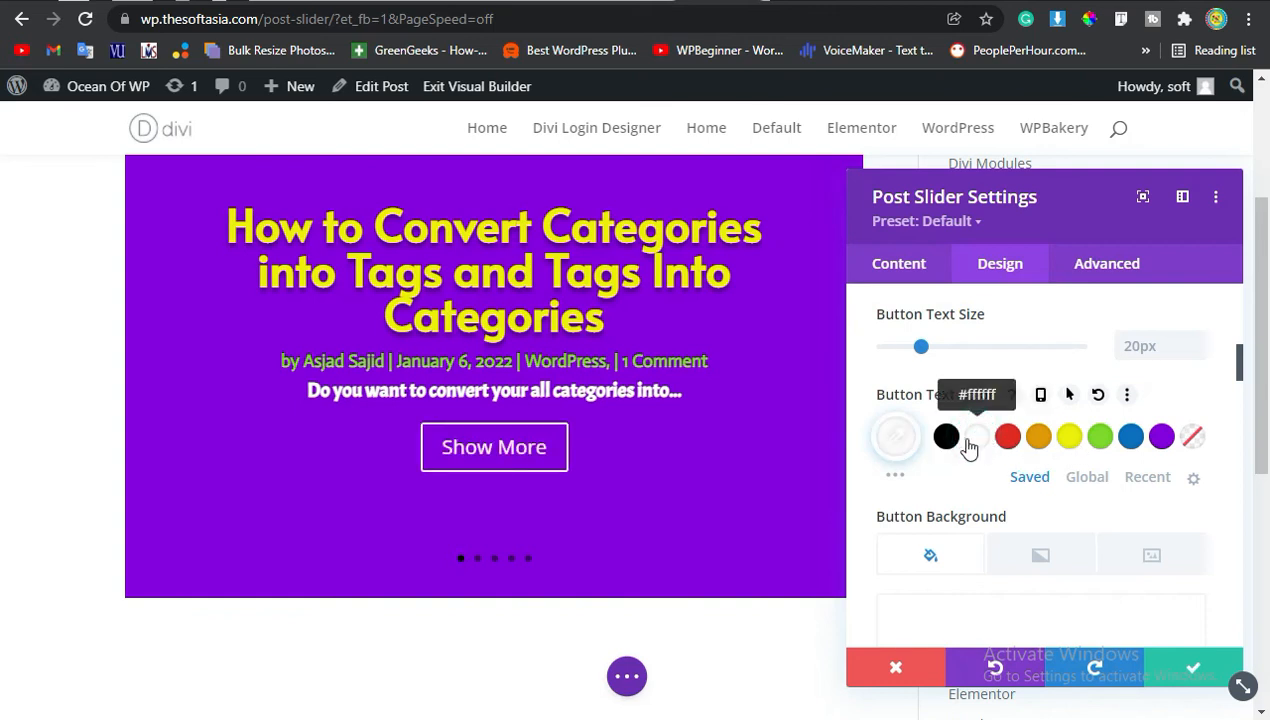
{"action": "left_click", "coordinate": [946, 437]}
Add a yellow #edf000 background color to the button.
{"action": "scroll", "coordinate": [1021, 505], "scroll_direction": "down", "scroll_amount": 1}
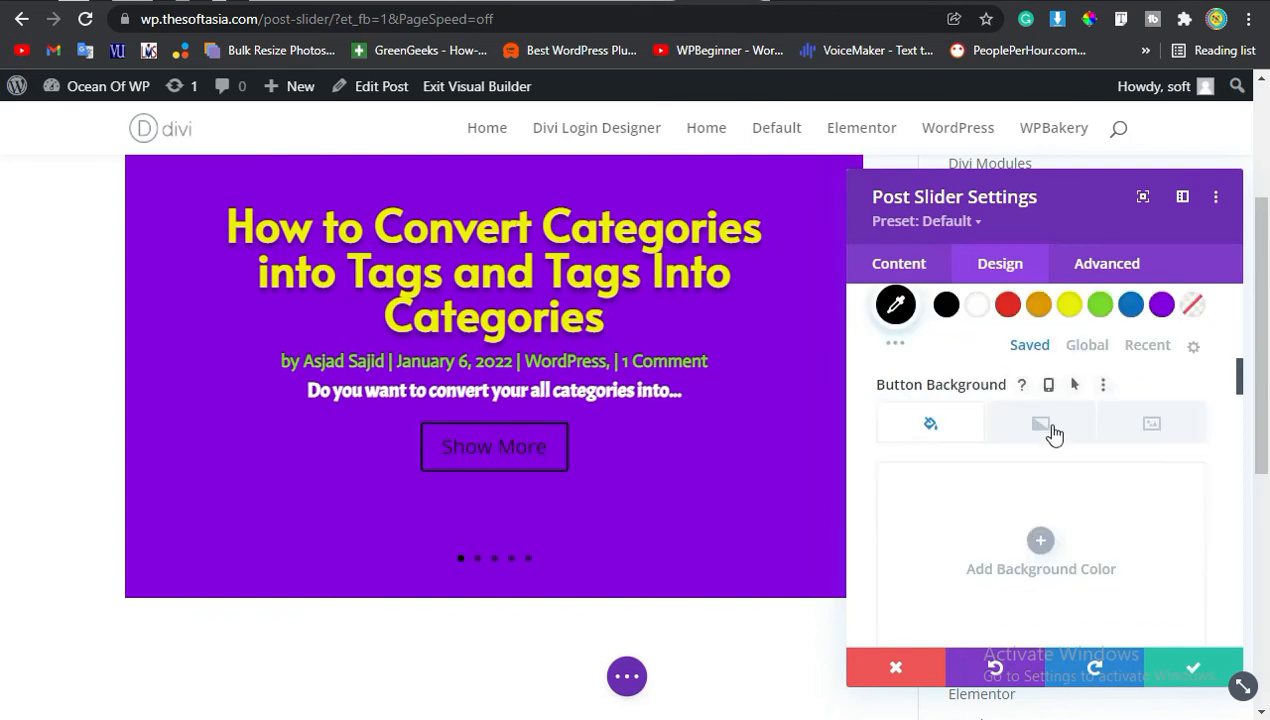
{"action": "left_click", "coordinate": [1040, 540]}
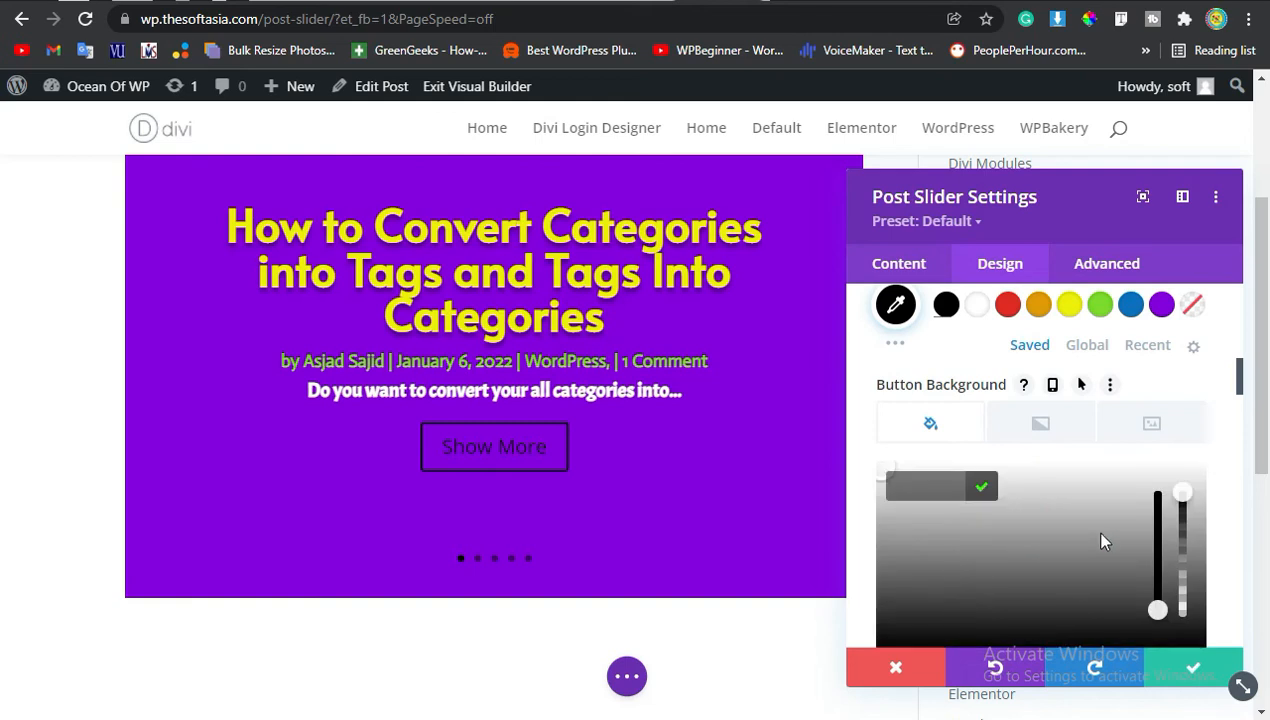
{"action": "scroll", "coordinate": [1100, 541], "scroll_direction": "down", "scroll_amount": 3}
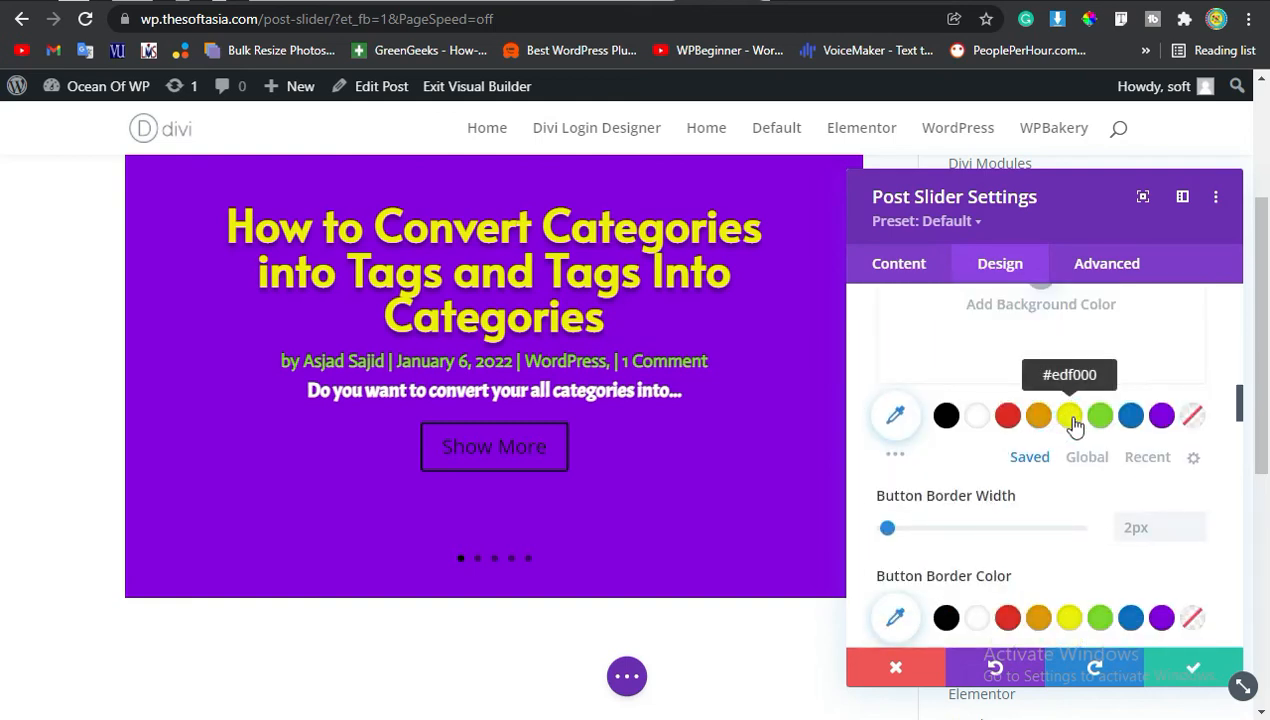
{"action": "left_click", "coordinate": [1064, 418]}
Close the slider settings and exit the Visual Builder.
{"action": "scroll", "coordinate": [1160, 499], "scroll_direction": "down", "scroll_amount": 2}
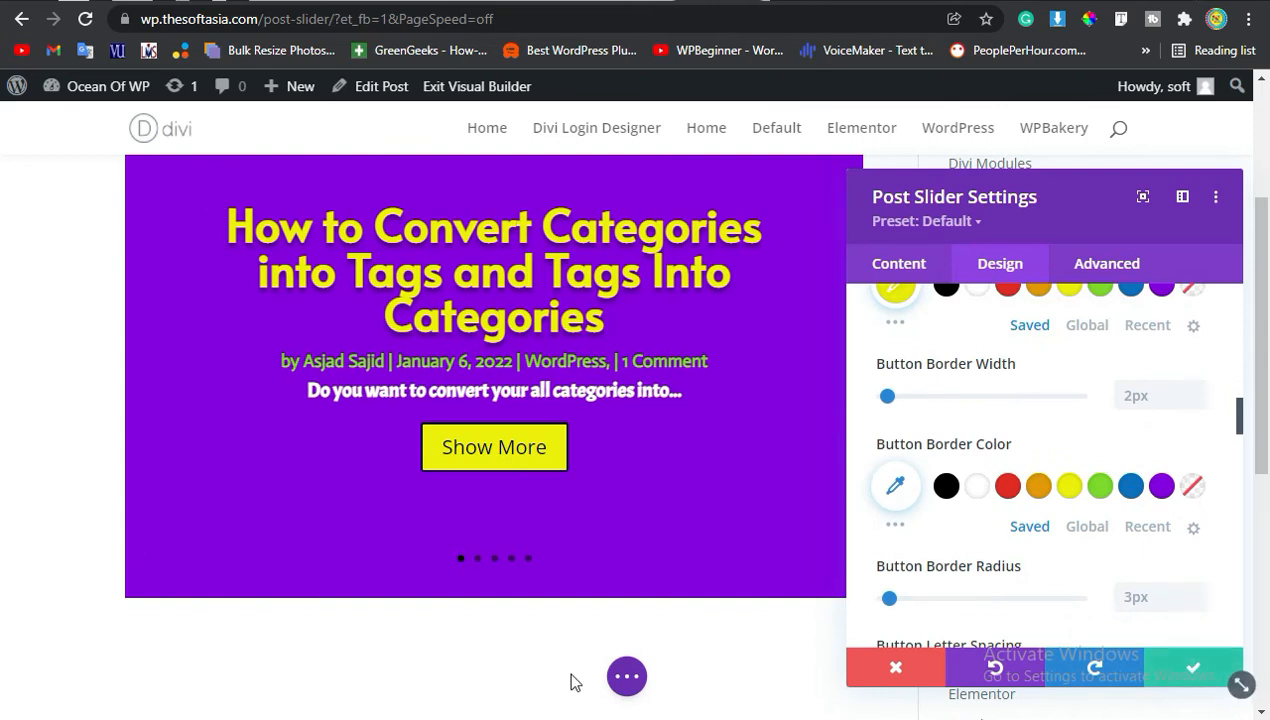
{"action": "left_click", "coordinate": [626, 676]}
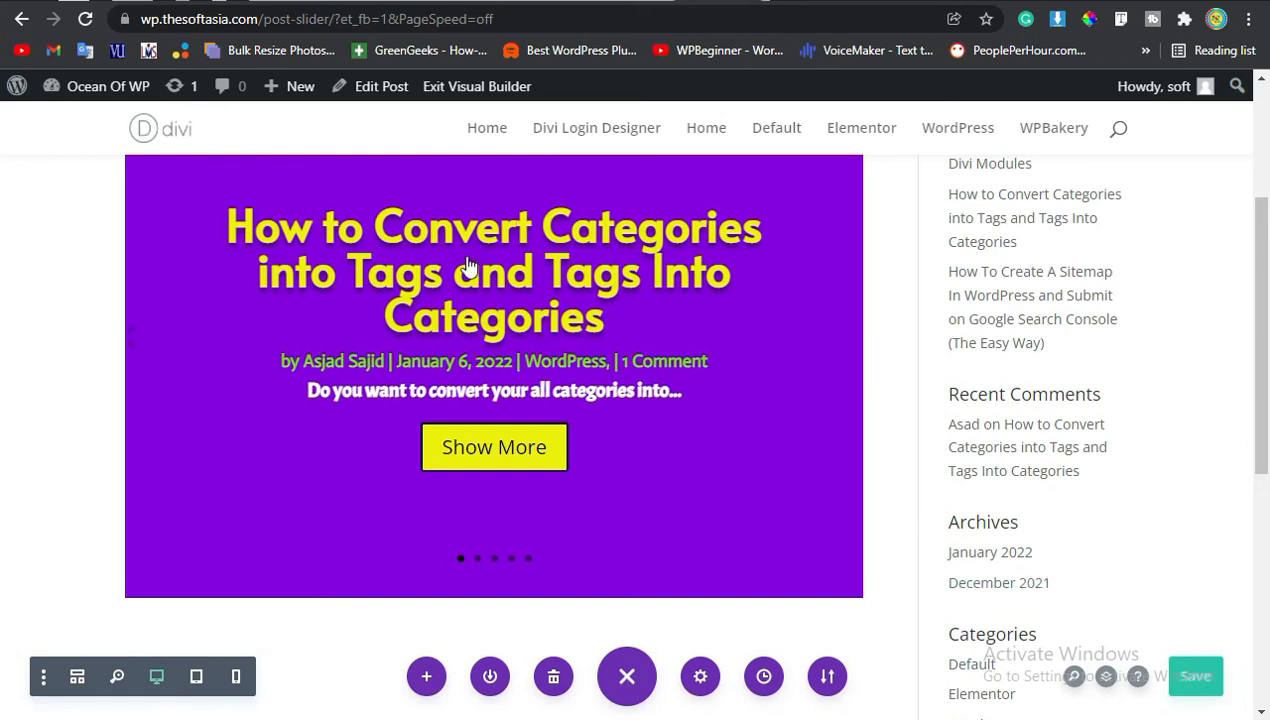
{"action": "left_click", "coordinate": [476, 88]}
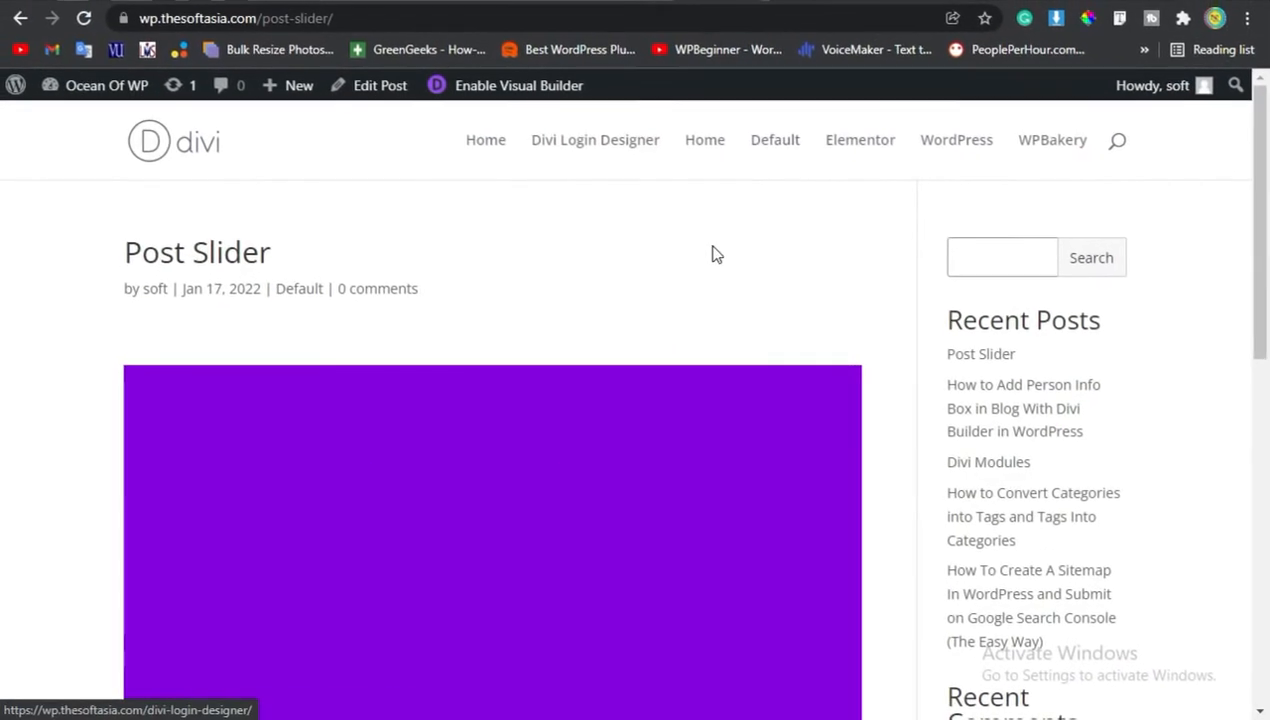
Preview the post's slider on the live page by moving through its slides.
{"action": "scroll", "coordinate": [712, 255], "scroll_direction": "down", "scroll_amount": 2}
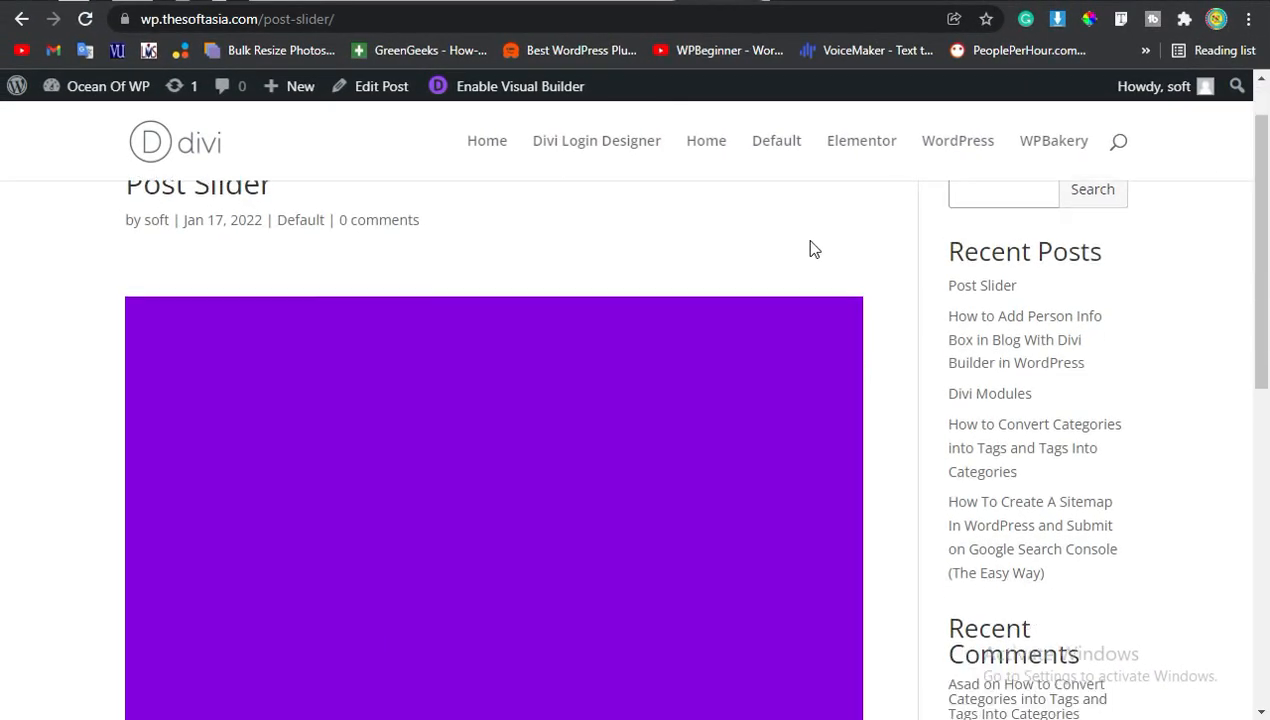
{"action": "scroll", "coordinate": [649, 366], "scroll_direction": "down", "scroll_amount": 2}
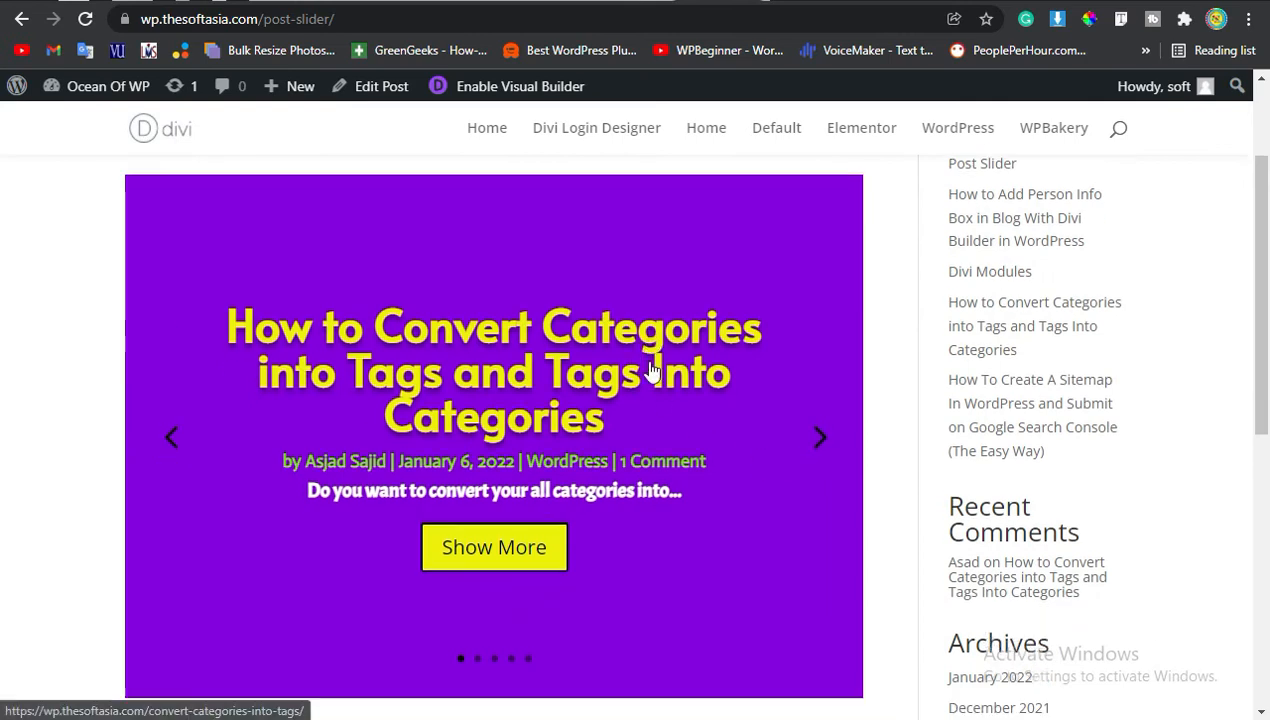
{"action": "left_click", "coordinate": [822, 343]}
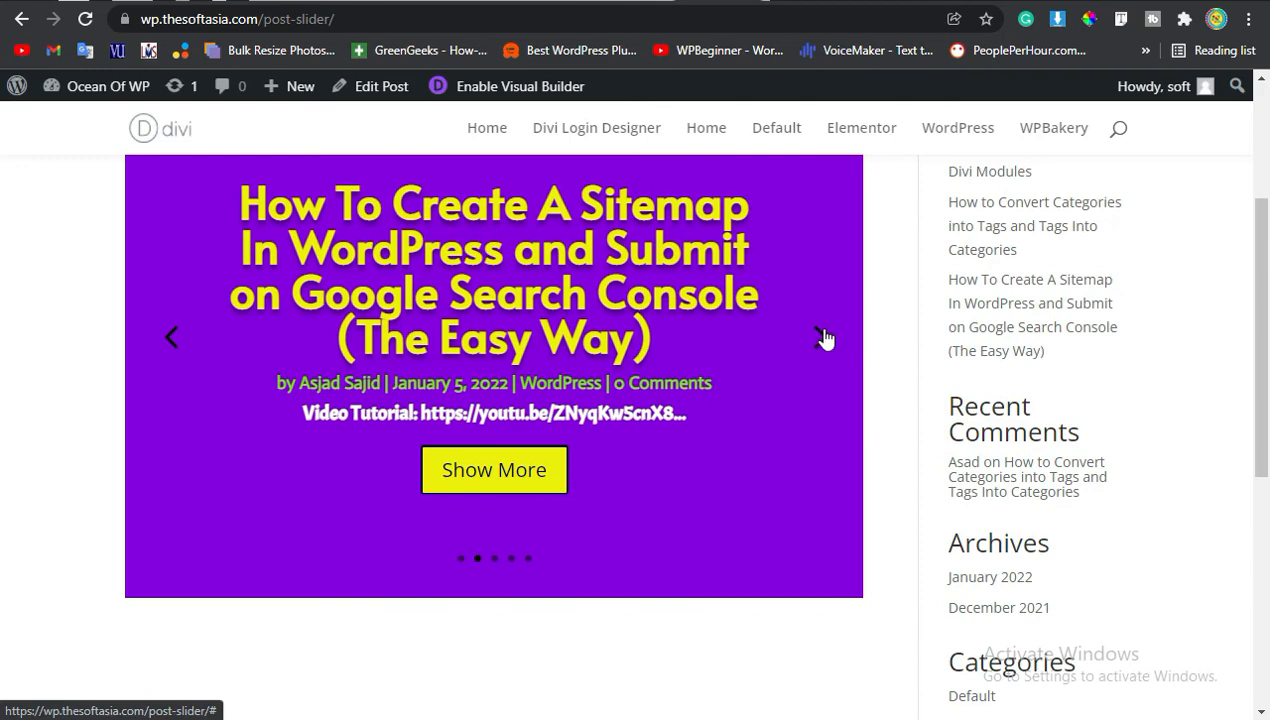
{"action": "left_click", "coordinate": [821, 333]}
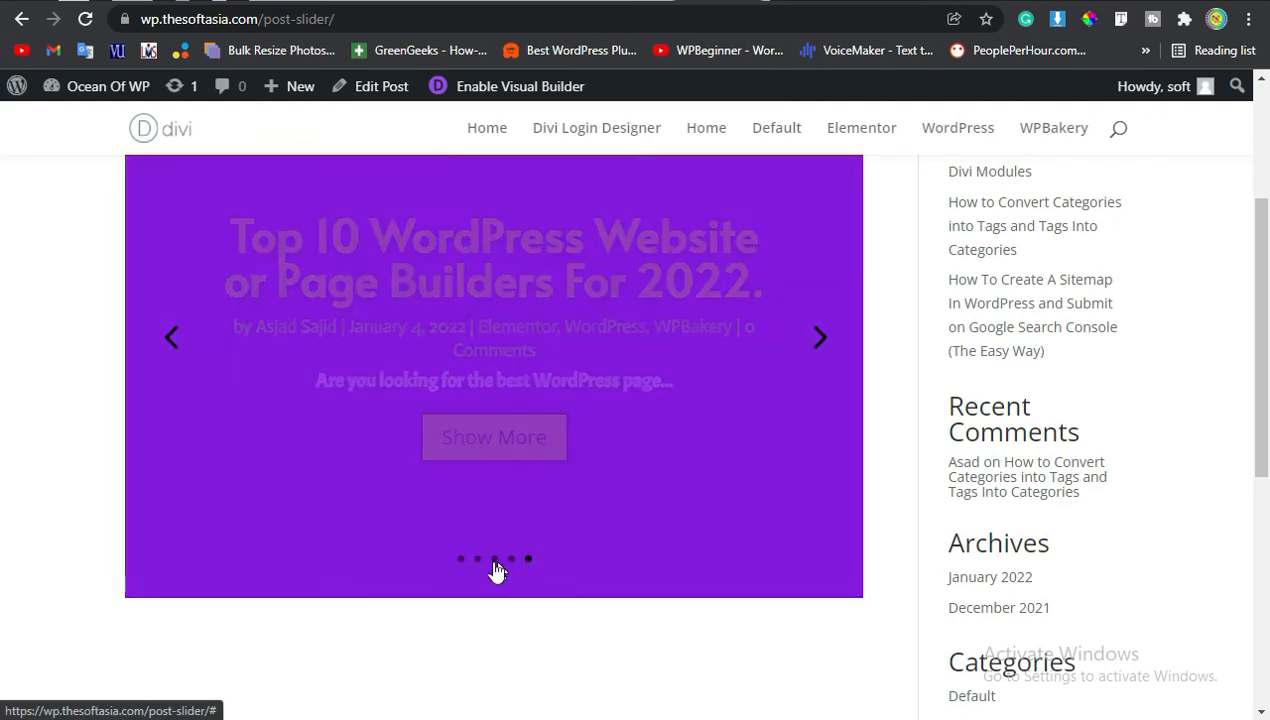
{"action": "left_click", "coordinate": [461, 558]}
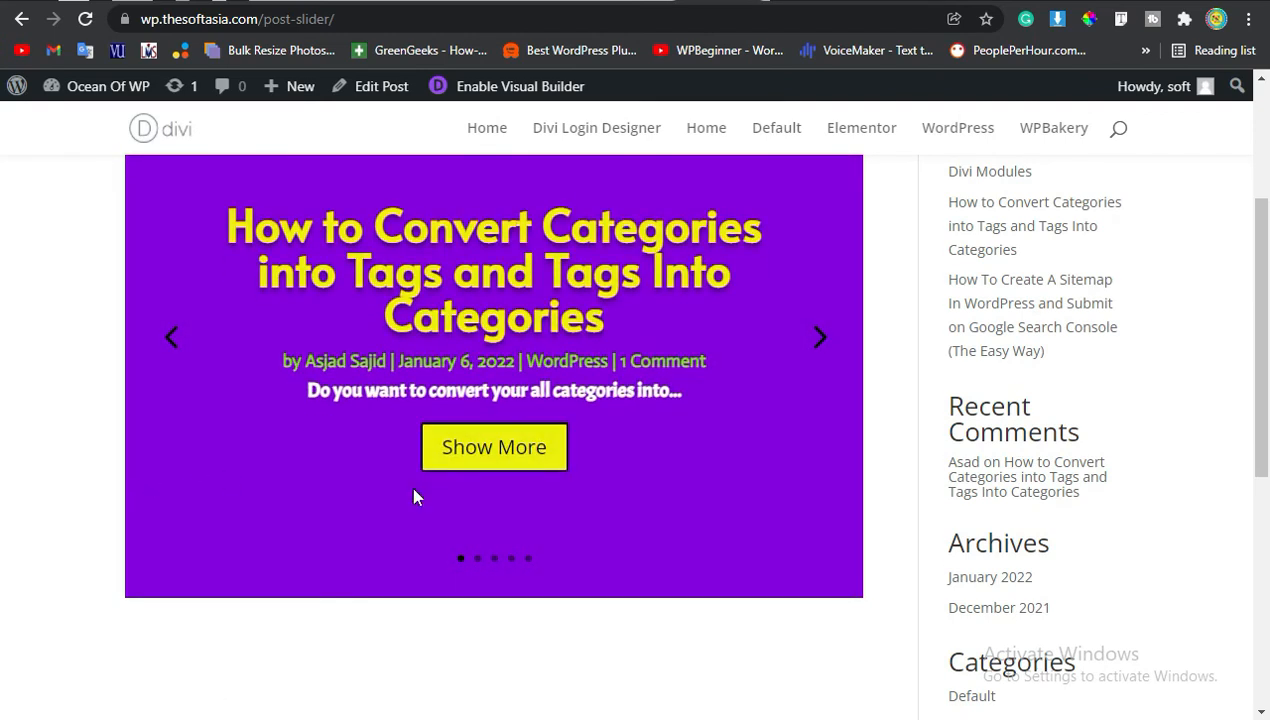
{"action": "left_click", "coordinate": [494, 558]}
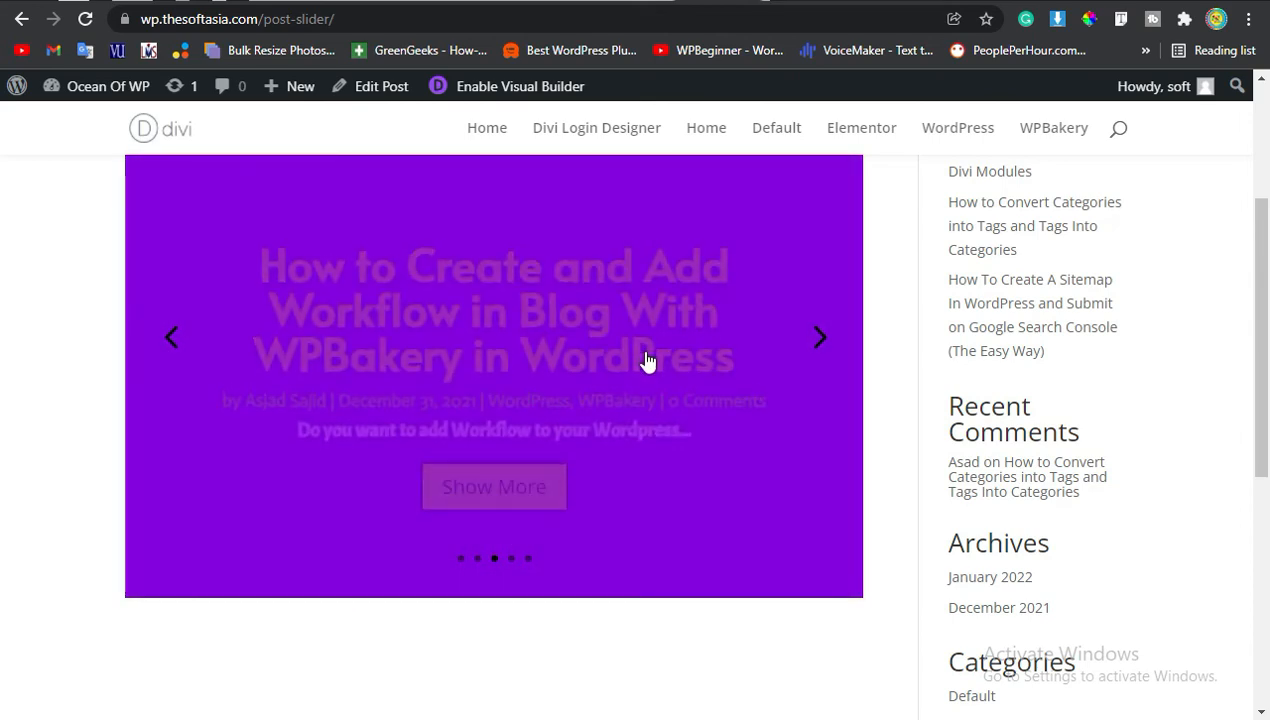
{"action": "left_click_drag", "start_coordinate": [281, 388], "coordinate": [671, 389]}
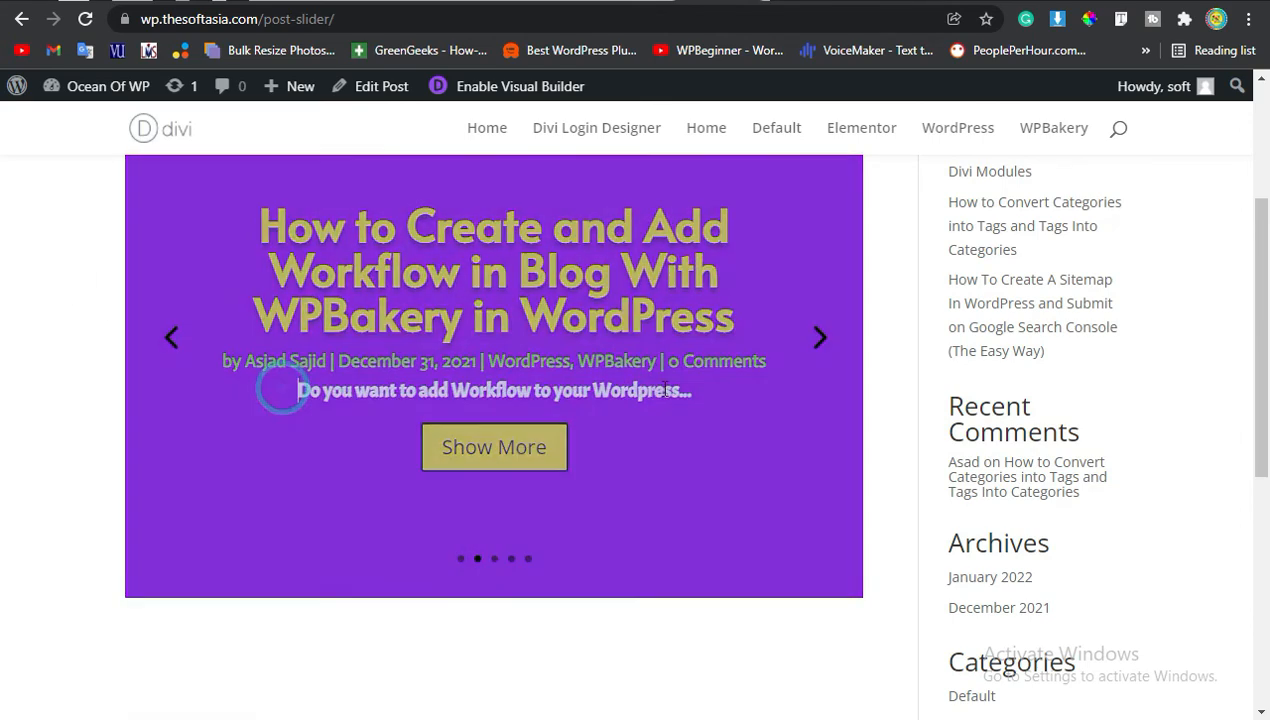
{"action": "scroll", "coordinate": [778, 417], "scroll_direction": "up", "scroll_amount": 2}
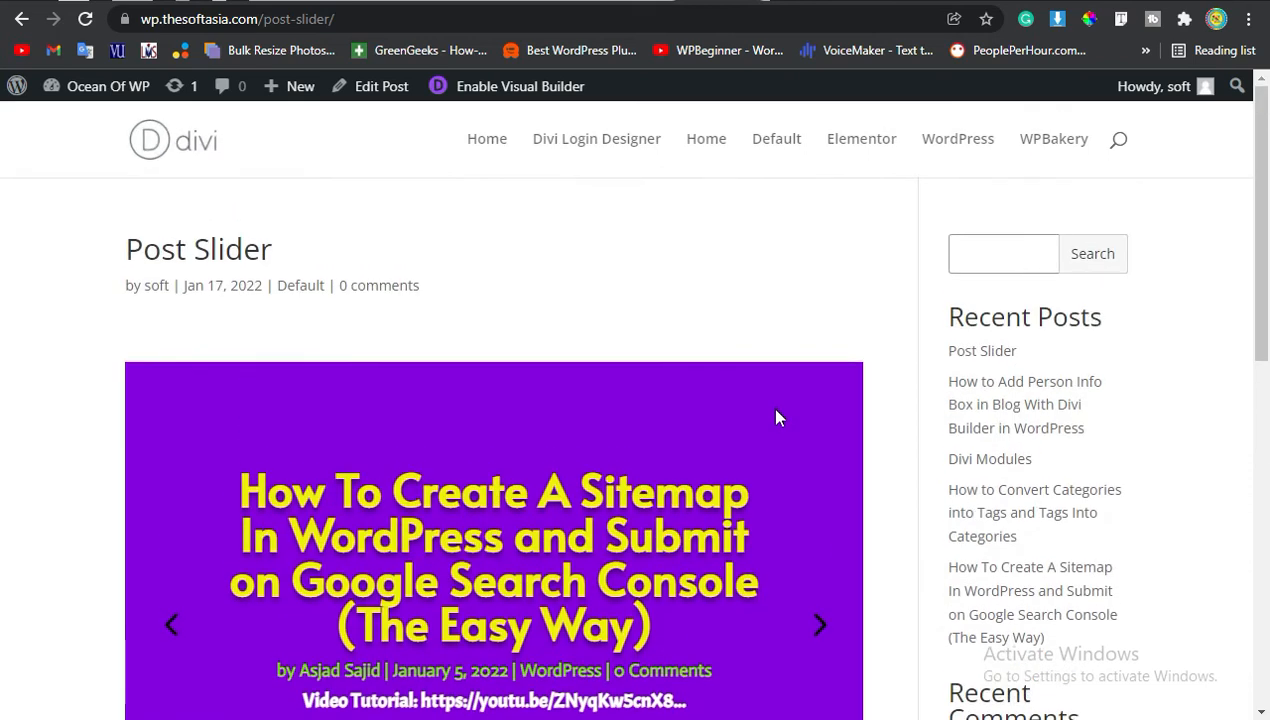